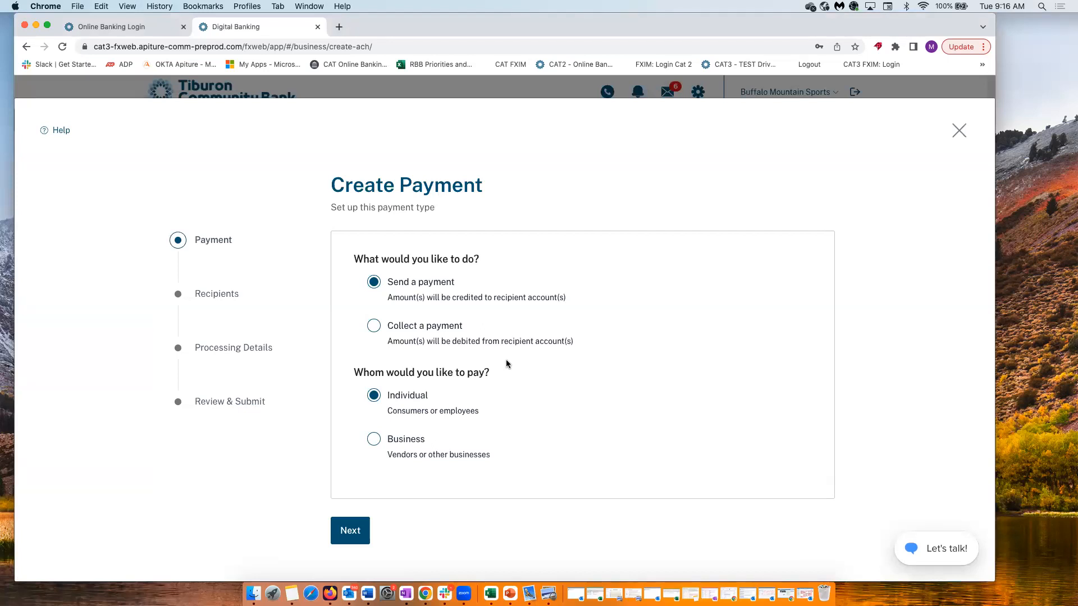
Set up a payment sent to a business, marked as CTX with guided remittance entry, and go to recipients
{"action": "left_click", "coordinate": [374, 441]}
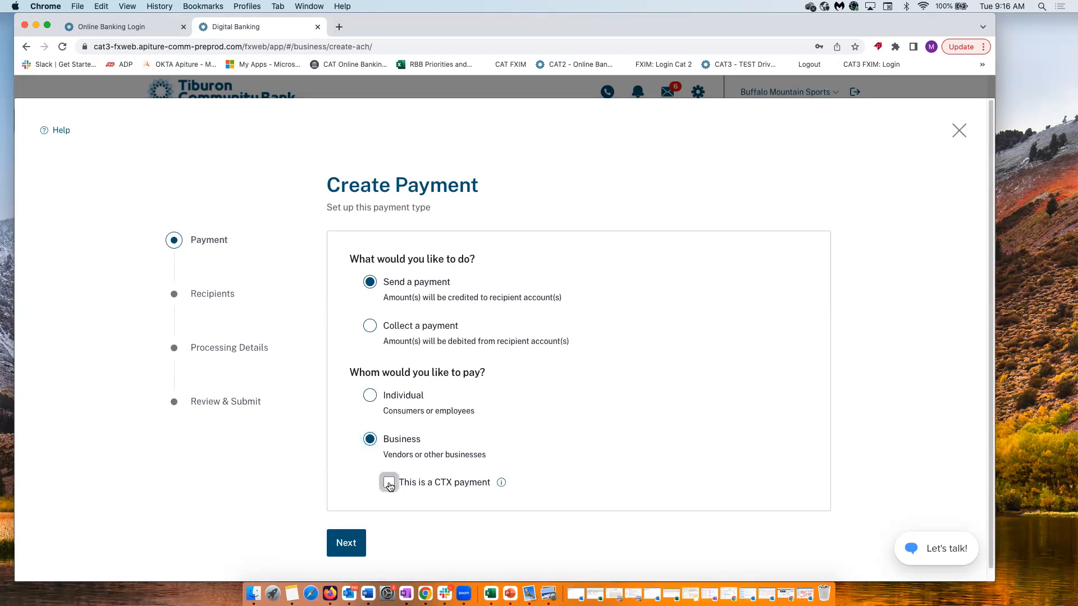
{"action": "left_click", "coordinate": [390, 486]}
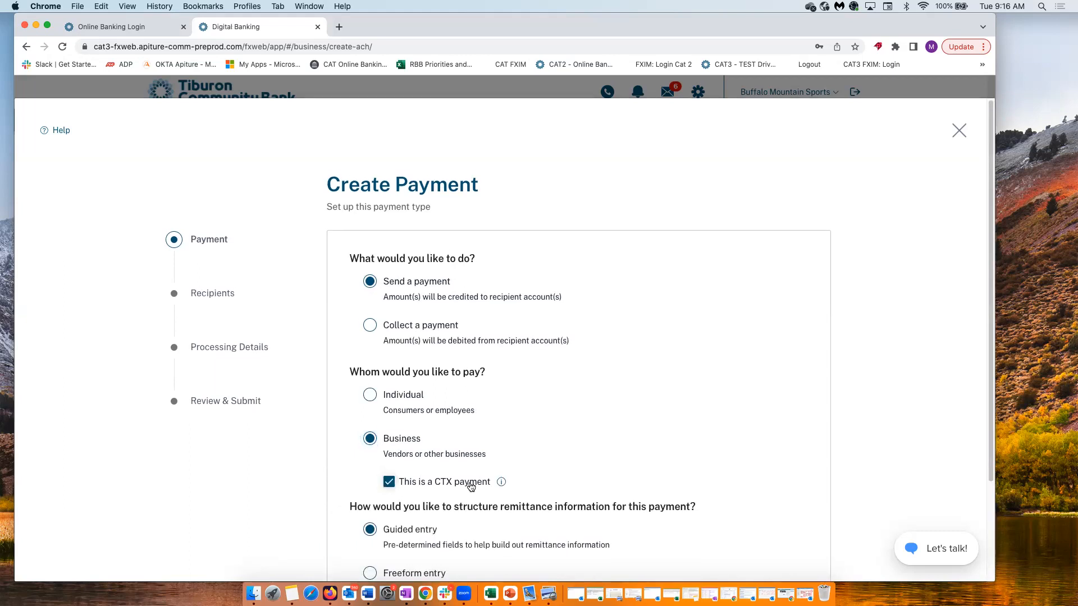
{"action": "scroll", "coordinate": [470, 484], "scroll_direction": "down", "scroll_amount": 2}
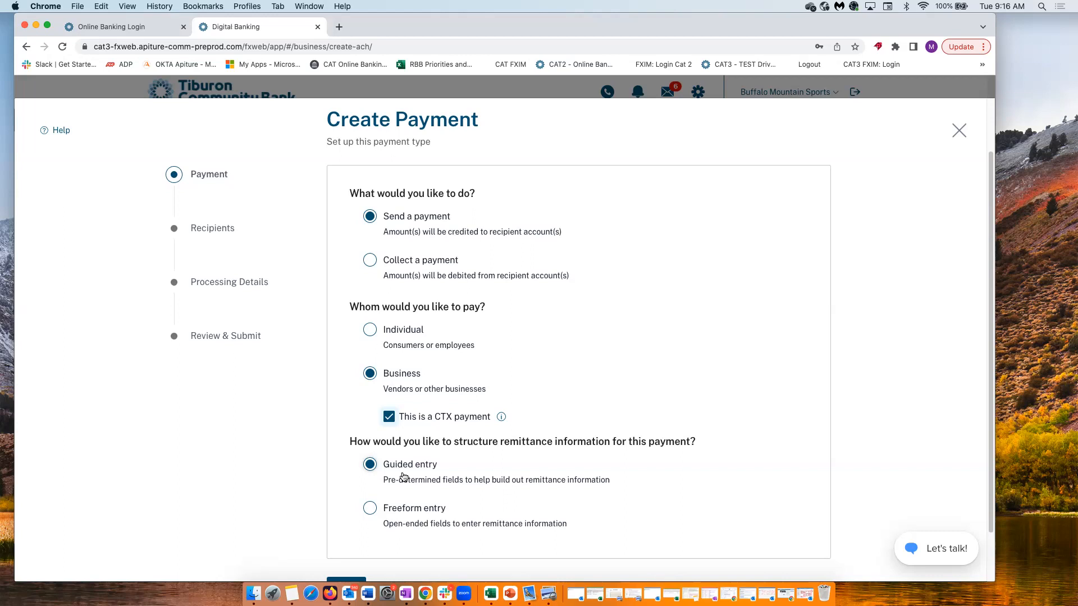
{"action": "left_click", "coordinate": [375, 261]}
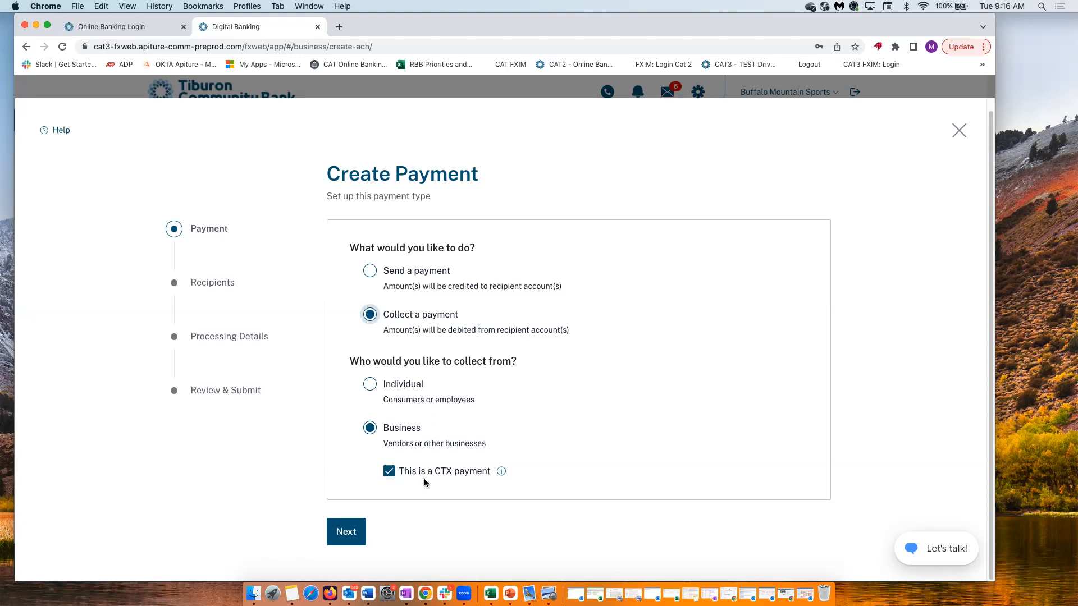
{"action": "left_click", "coordinate": [369, 271]}
{"action": "scroll", "coordinate": [405, 449], "scroll_direction": "down", "scroll_amount": 3}
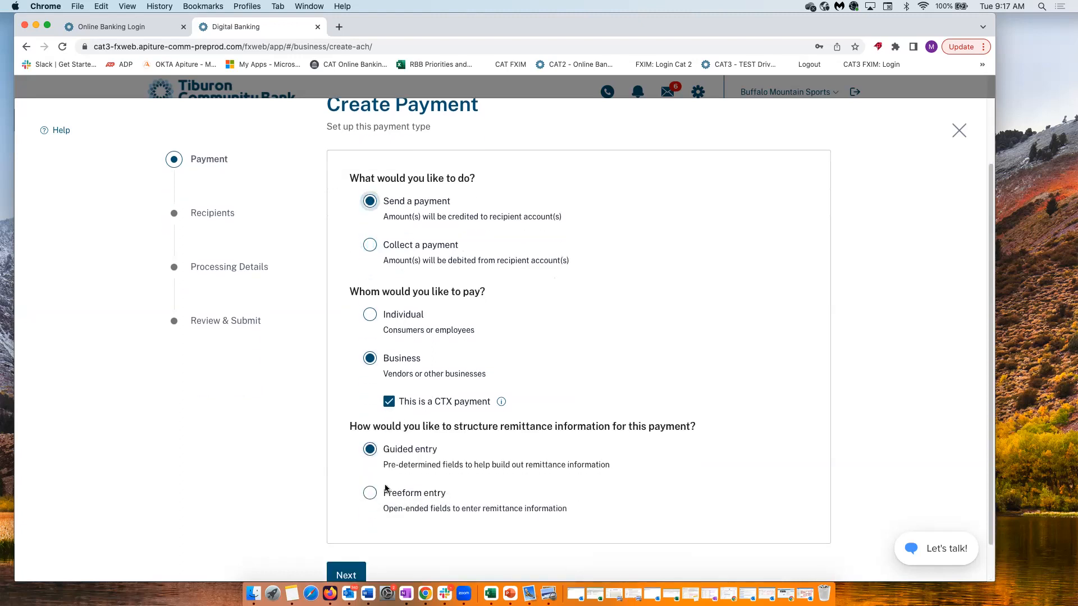
{"action": "left_click", "coordinate": [347, 531]}
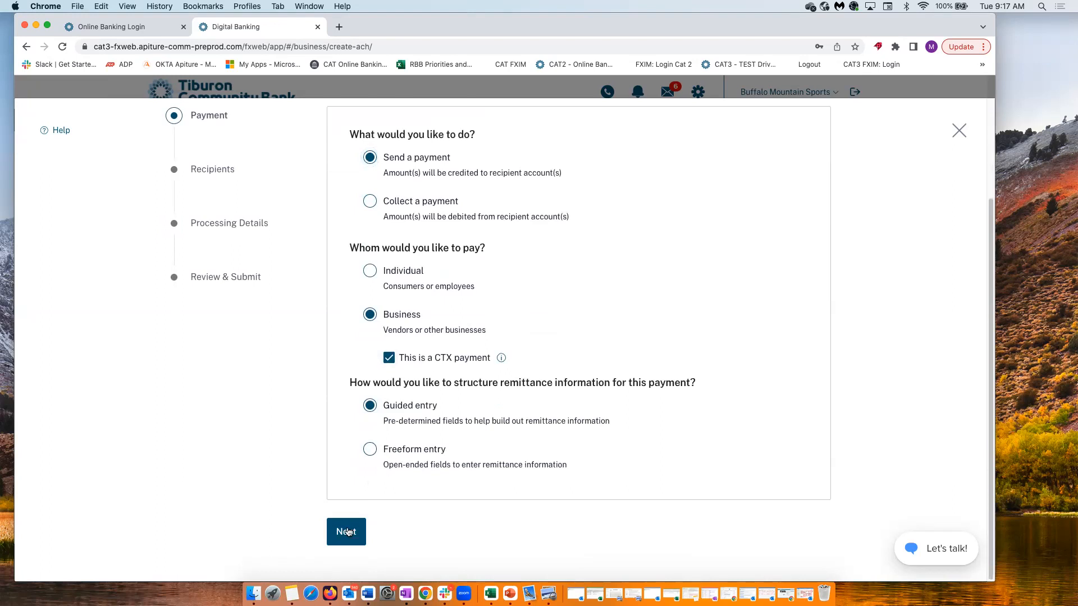
{"action": "left_click", "coordinate": [757, 220]}
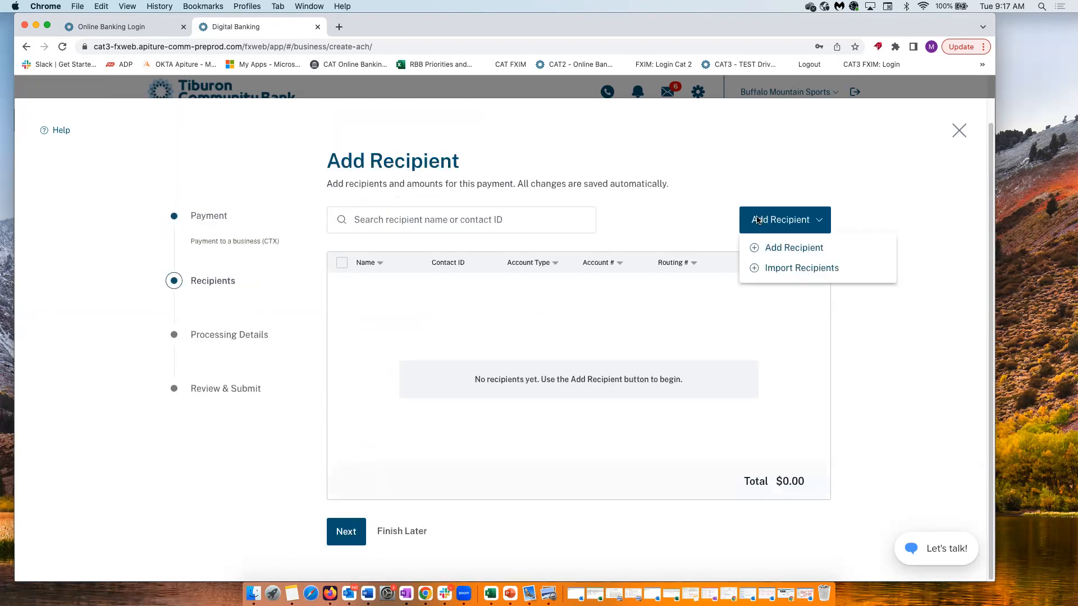
Add recipient Jonas LLC with a checking account number, routing 021000018 and amount $5,000
{"action": "left_click", "coordinate": [772, 254]}
{"action": "left_click", "coordinate": [460, 180]}
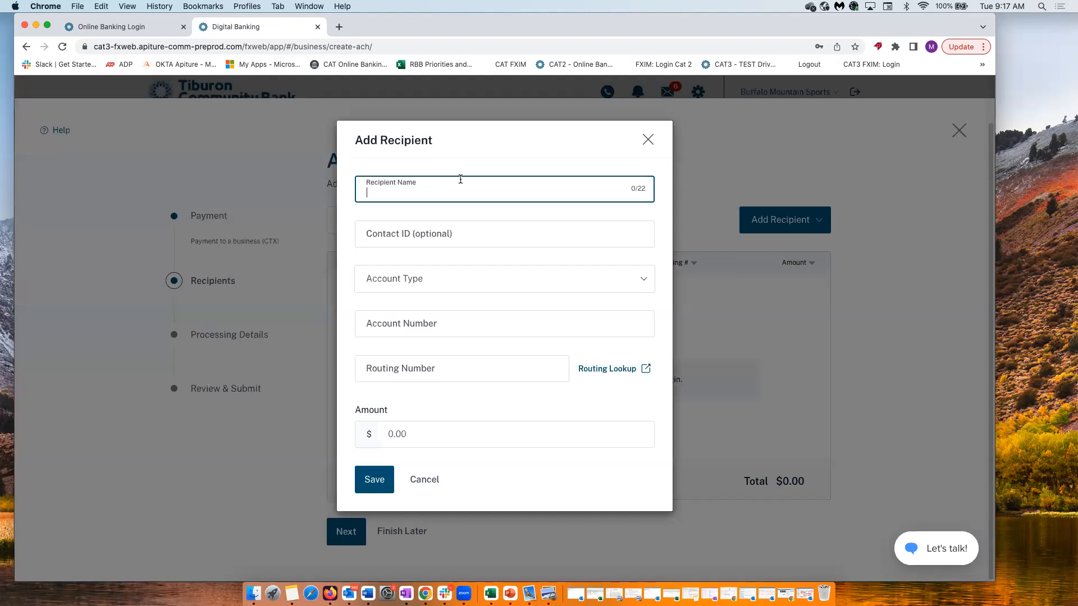
{"action": "type", "text": "Jonas LLC"}
{"action": "key", "text": "Tab"}
{"action": "key", "text": "Tab"}
{"action": "key", "text": "c"}
{"action": "key", "text": "Tab"}
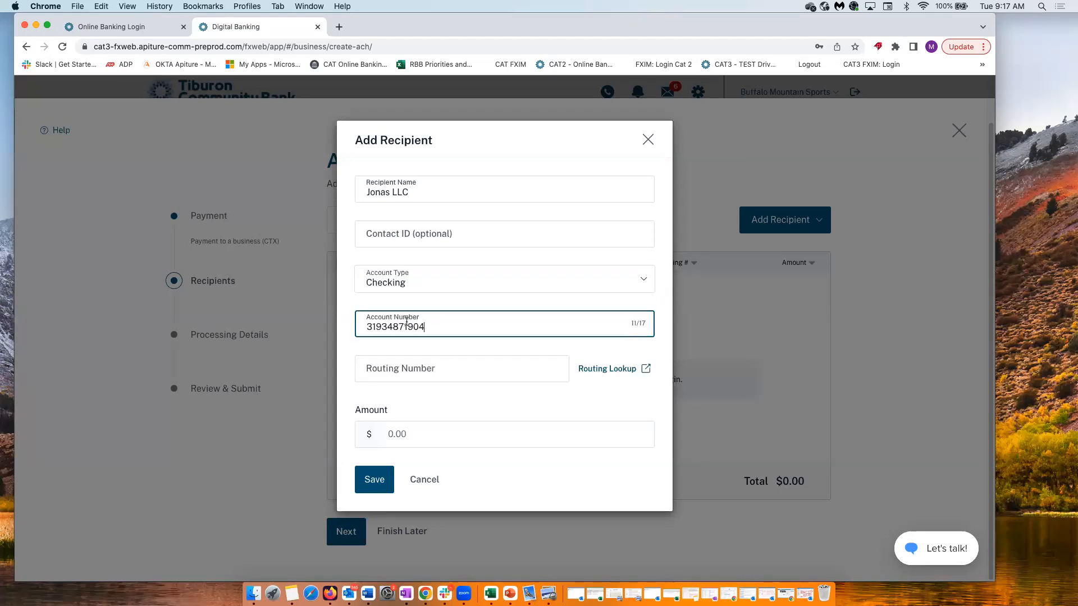
{"action": "left_click", "coordinate": [435, 365]}
{"action": "type", "text": "021000018"}
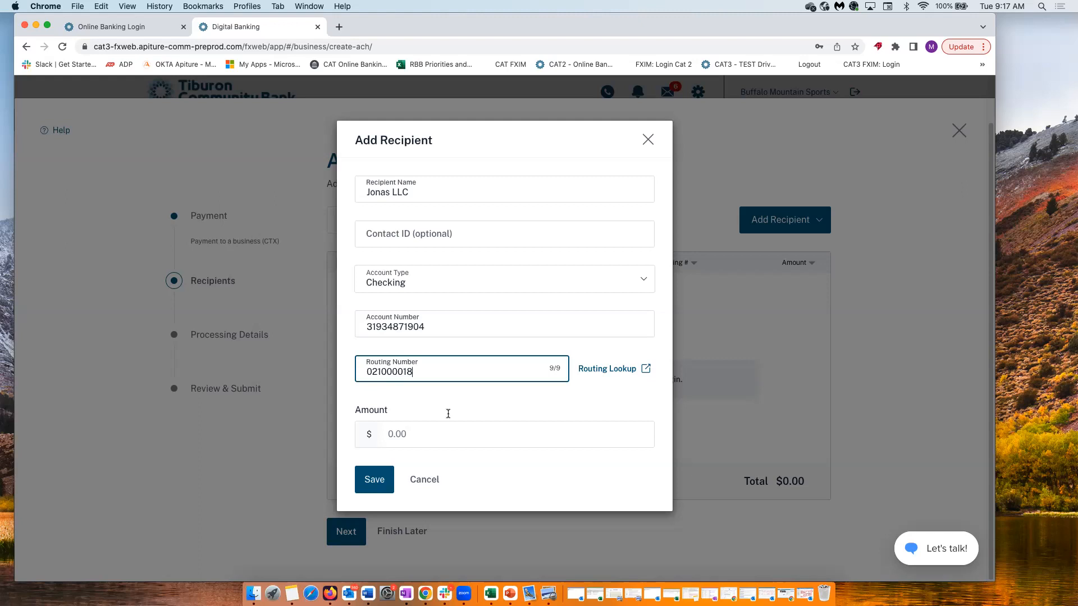
{"action": "left_click", "coordinate": [388, 438]}
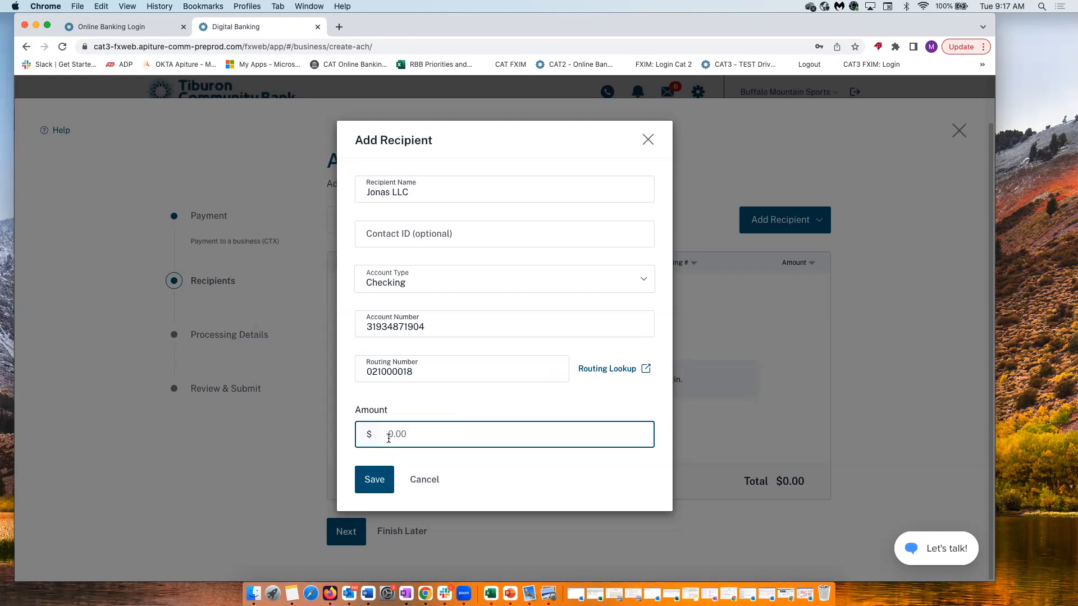
{"action": "type", "text": "5000"}
{"action": "left_click", "coordinate": [376, 476]}
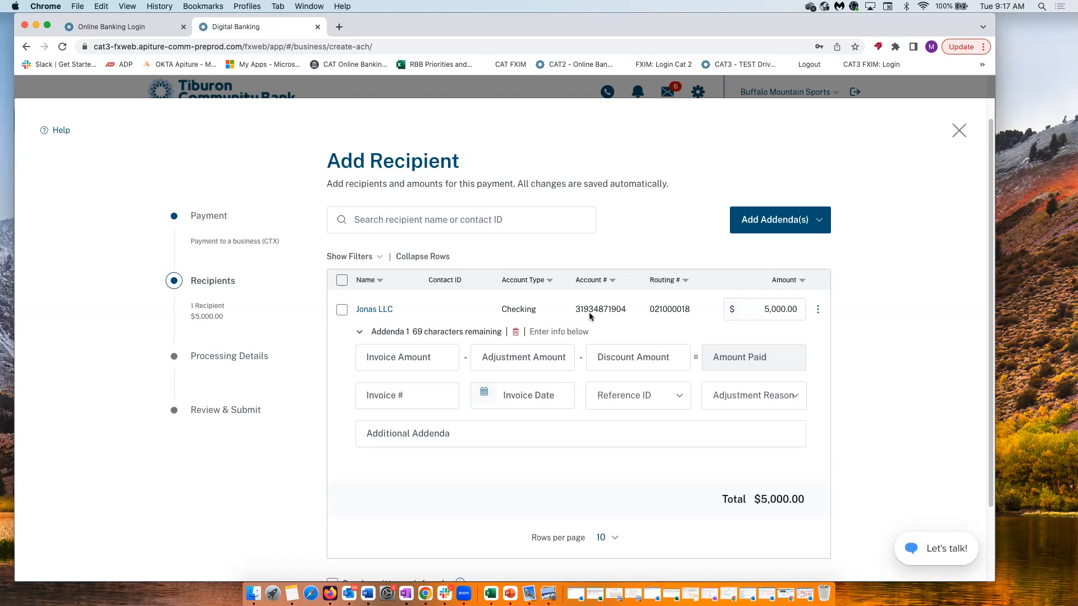
Fill Addenda 1 with invoice amount 6000.00, discount 1000.00 and invoice number 123389
{"action": "left_click", "coordinate": [441, 360]}
{"action": "type", "text": "0.05"}
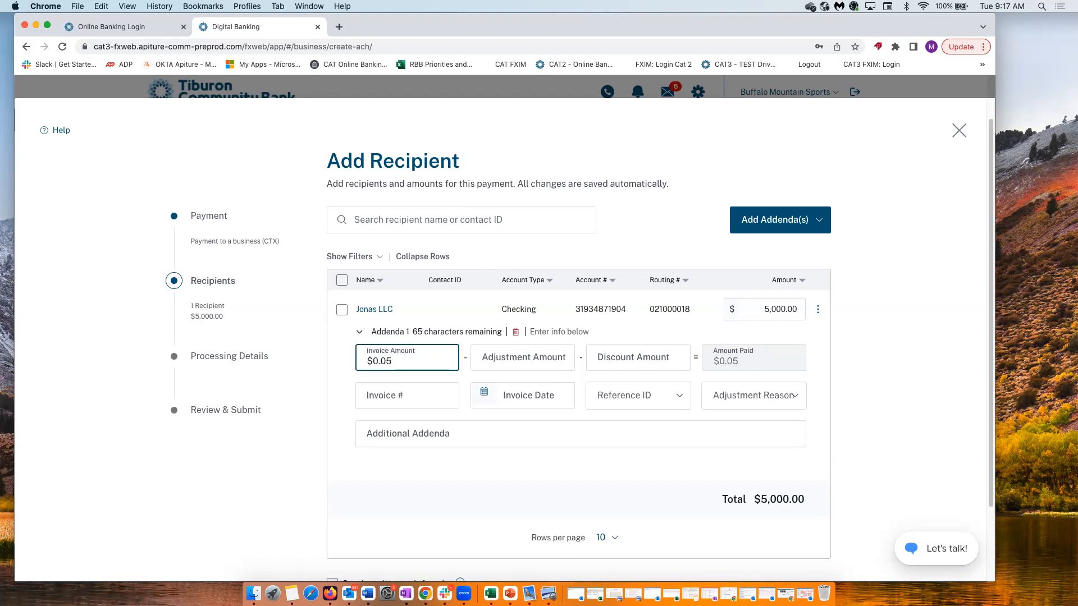
{"action": "key", "text": "BackSpace"}
{"action": "key", "text": "BackSpace"}
{"action": "key", "text": "BackSpace"}
{"action": "key", "text": "BackSpace"}
{"action": "type", "text": "6000.00"}
{"action": "left_click", "coordinate": [606, 355]}
{"action": "type", "text": "1000.0"}
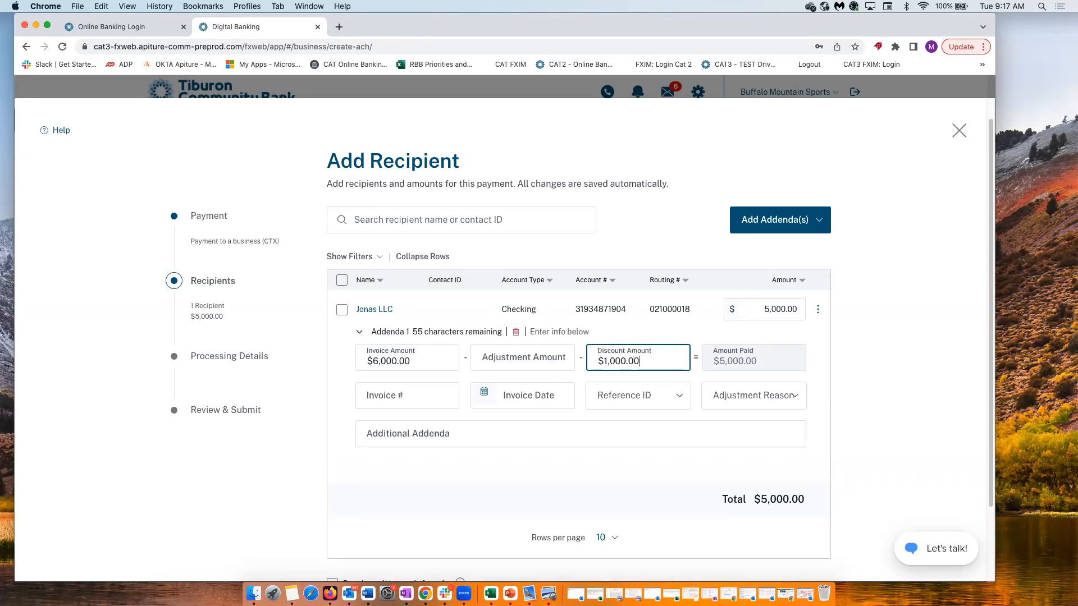
{"action": "left_click", "coordinate": [425, 399]}
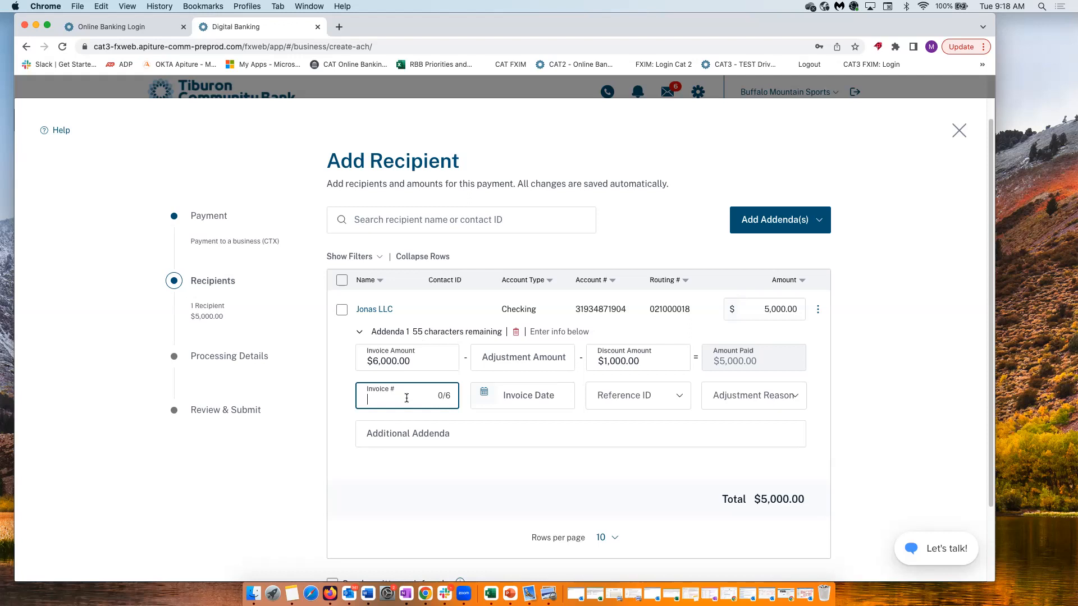
{"action": "type", "text": "123389"}
Set the invoice date to 2/27/2023 and reference ID PO-Purchase Order 183490
{"action": "left_click", "coordinate": [508, 403]}
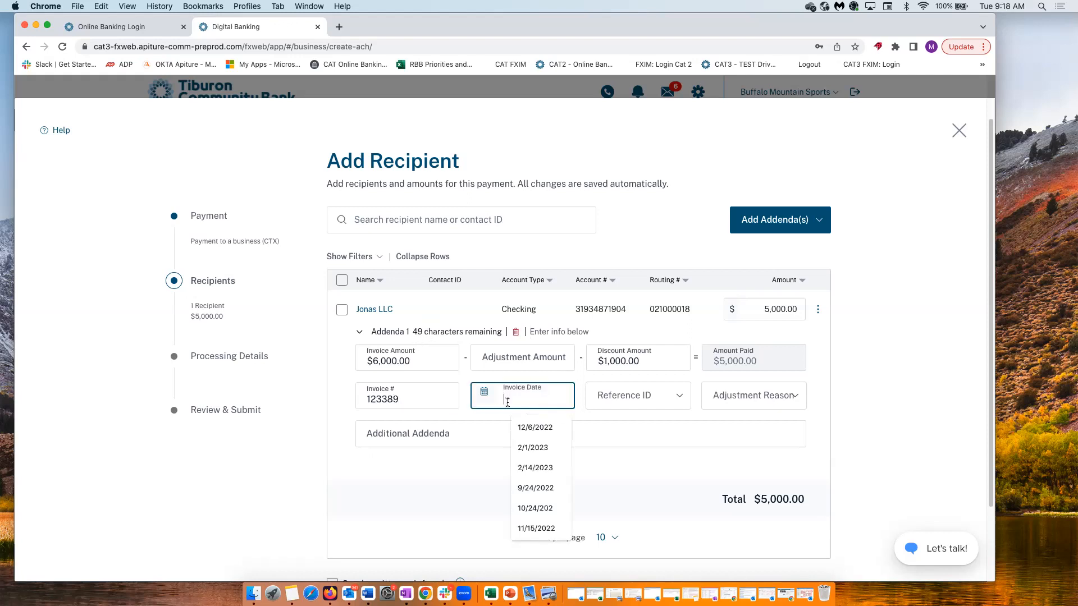
{"action": "left_click", "coordinate": [530, 469]}
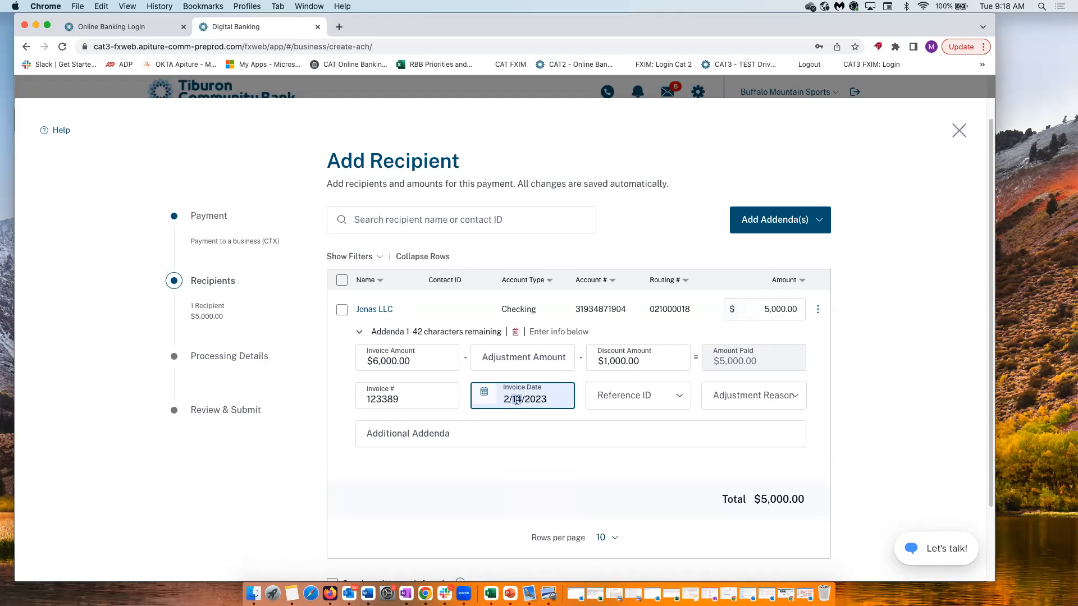
{"action": "type", "text": "27"}
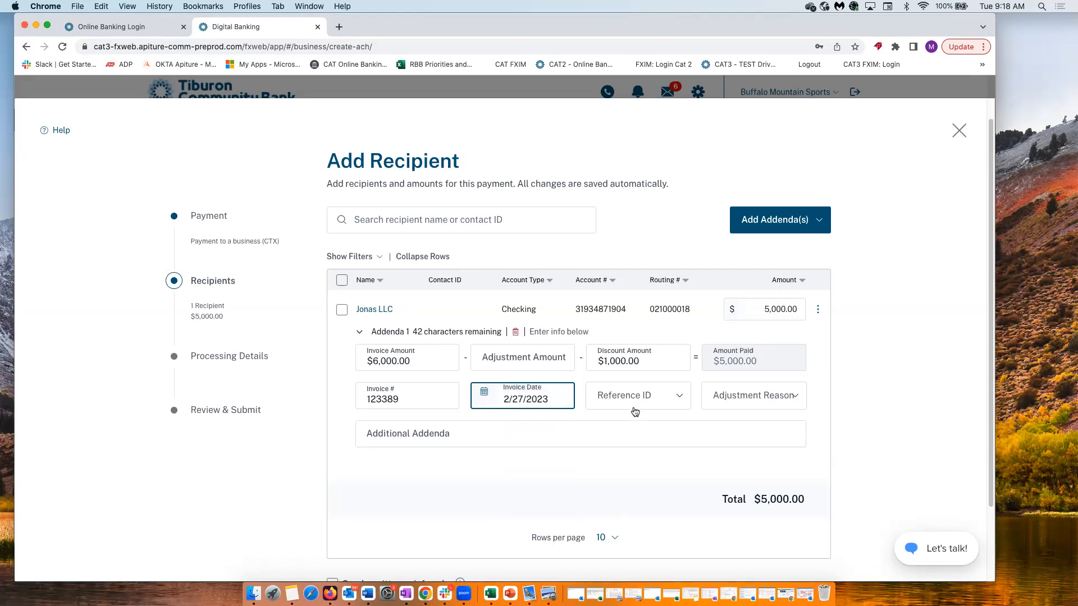
{"action": "left_click", "coordinate": [650, 400]}
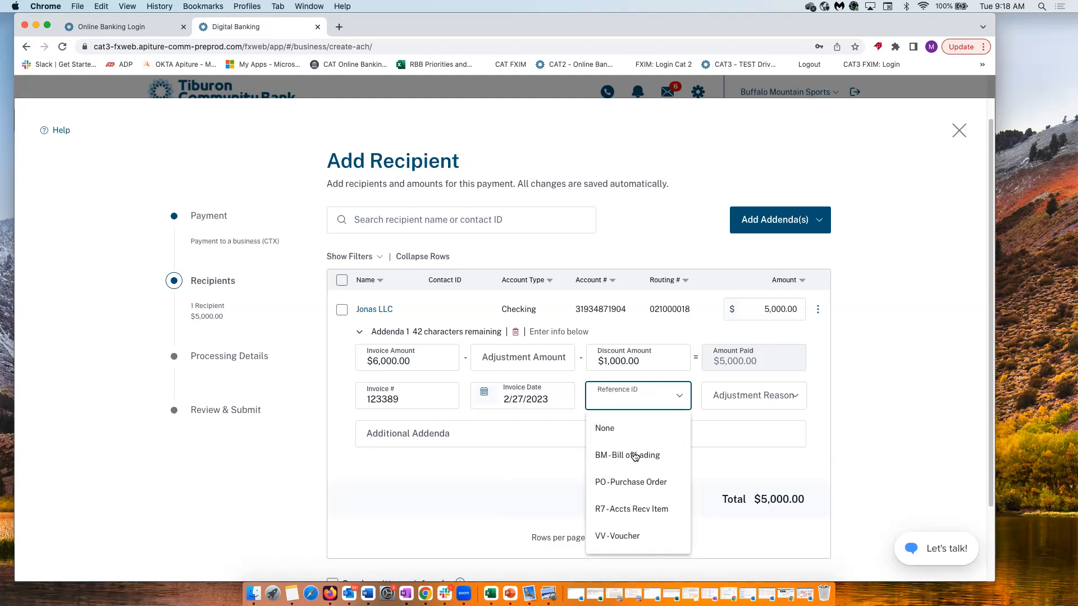
{"action": "left_click", "coordinate": [625, 488]}
{"action": "left_click", "coordinate": [639, 435]}
{"action": "type", "text": "183490"}
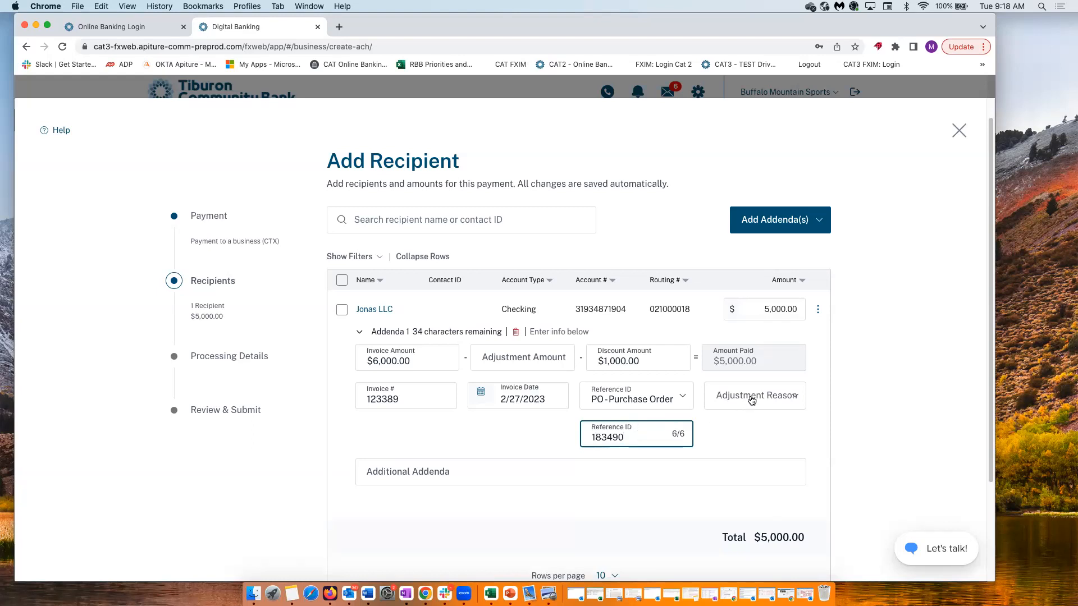
Choose adjustment reason 01-Pricing Error noted 'none' and fill in the additional addenda text
{"action": "left_click", "coordinate": [767, 401]}
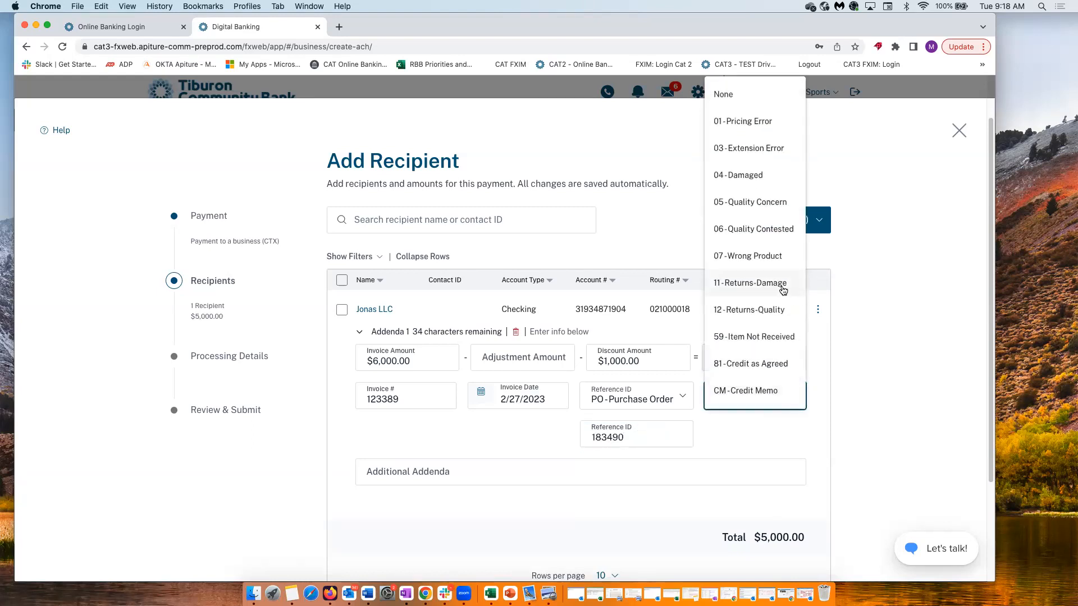
{"action": "left_click", "coordinate": [749, 125]}
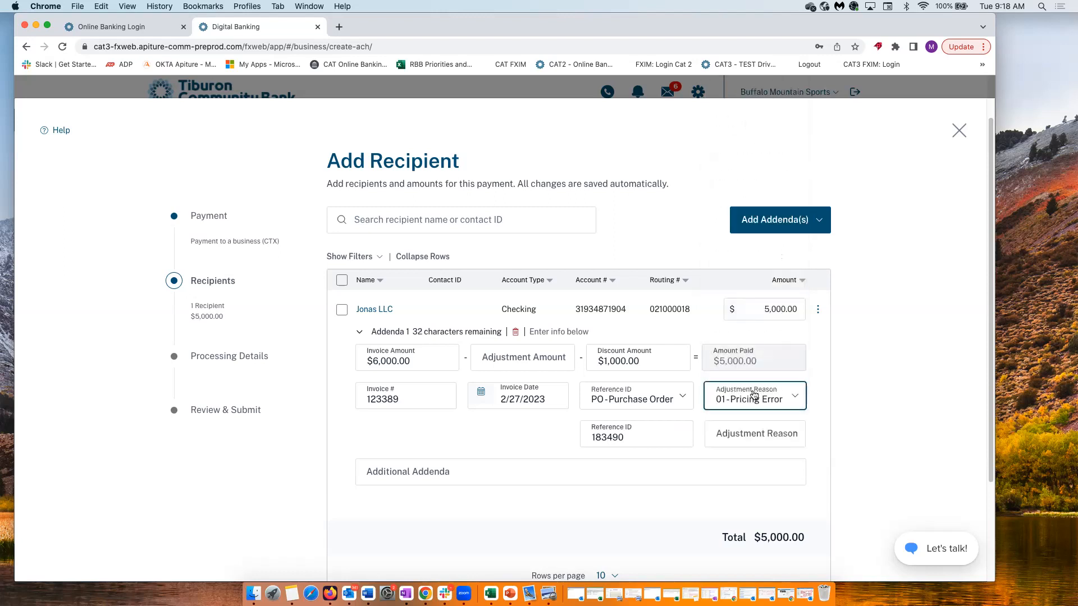
{"action": "left_click", "coordinate": [809, 441]}
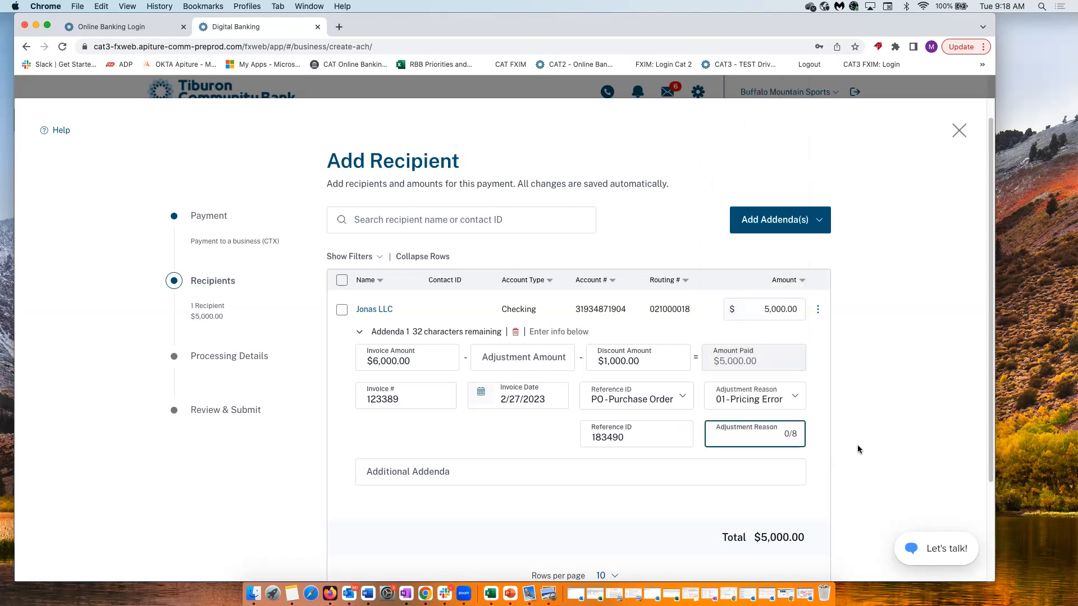
{"action": "type", "text": "n"}
{"action": "key", "text": "BackSpace"}
{"action": "type", "text": "nono"}
{"action": "left_click", "coordinate": [561, 410]}
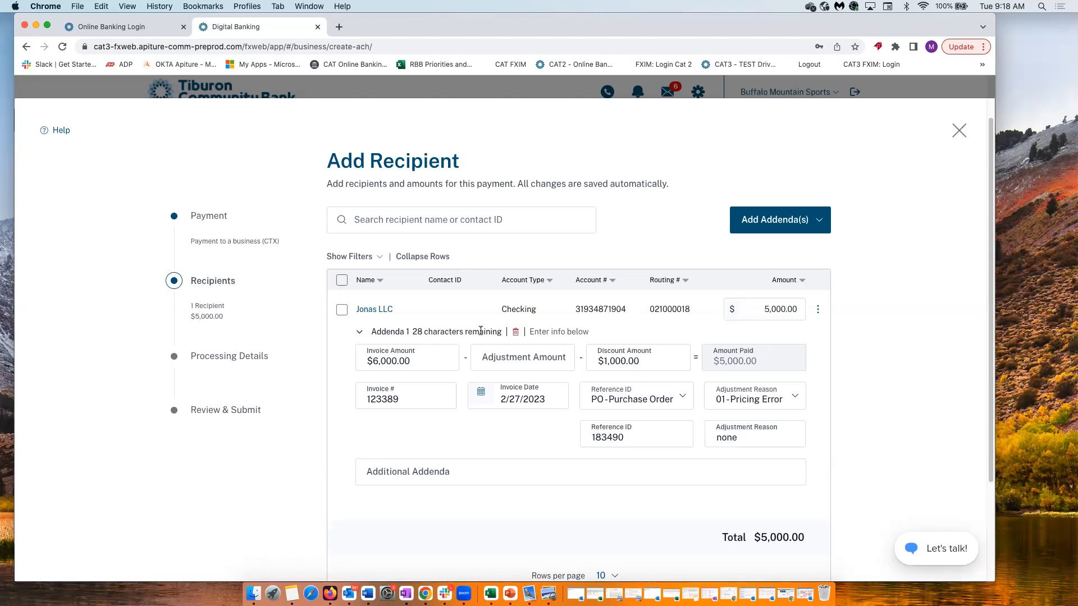
{"action": "left_click", "coordinate": [402, 478]}
{"action": "type", "text": "dakflafj;*aldjafalfj"}
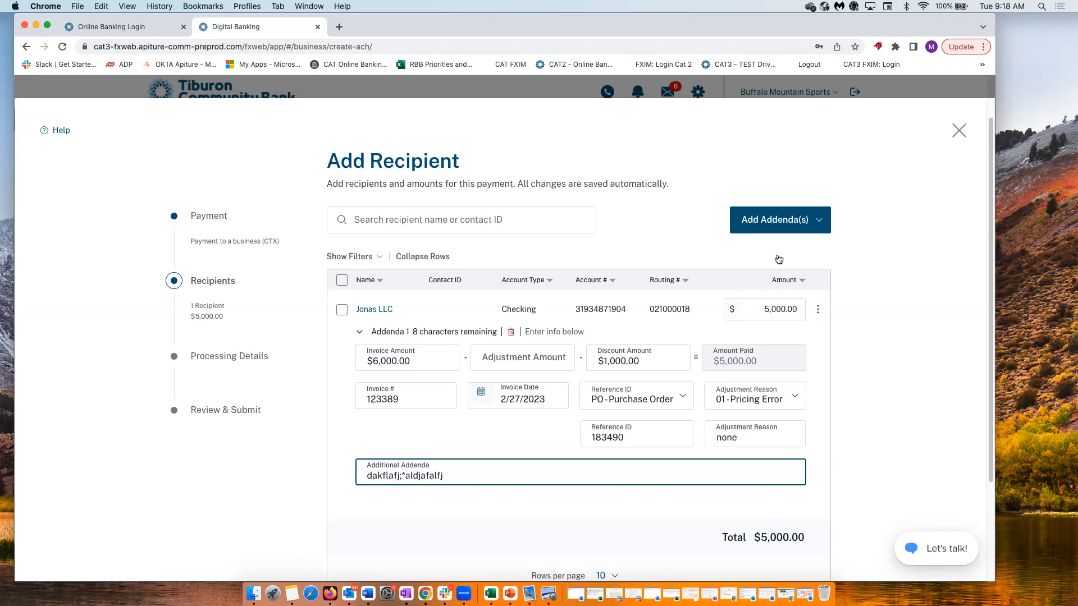
{"action": "left_click", "coordinate": [788, 218]}
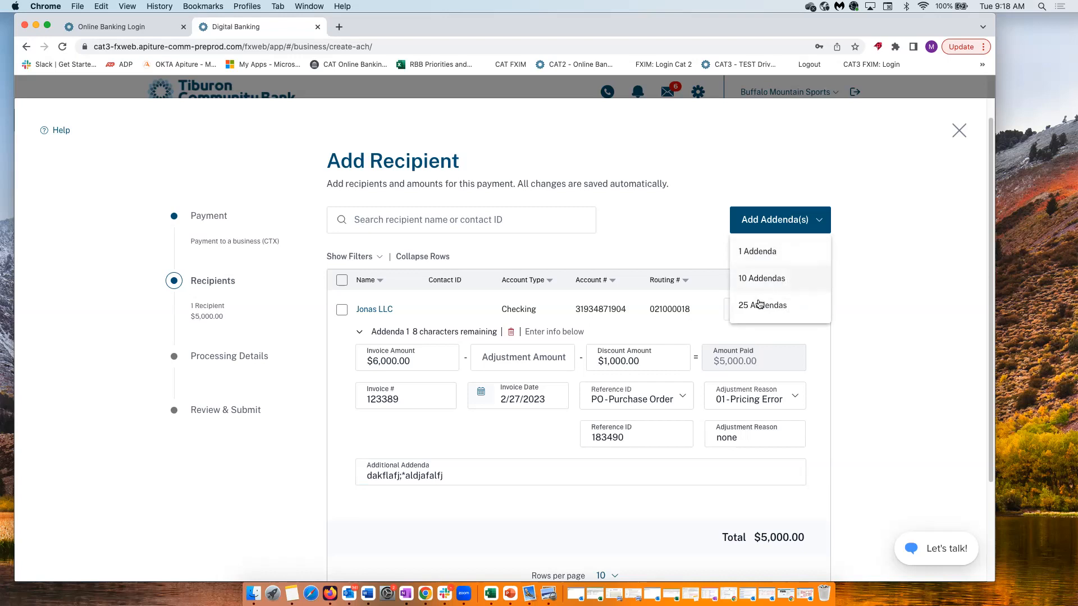
Add ten more addenda (Addenda 2–11) and show 50 rows per page so all are listed
{"action": "left_click", "coordinate": [760, 279]}
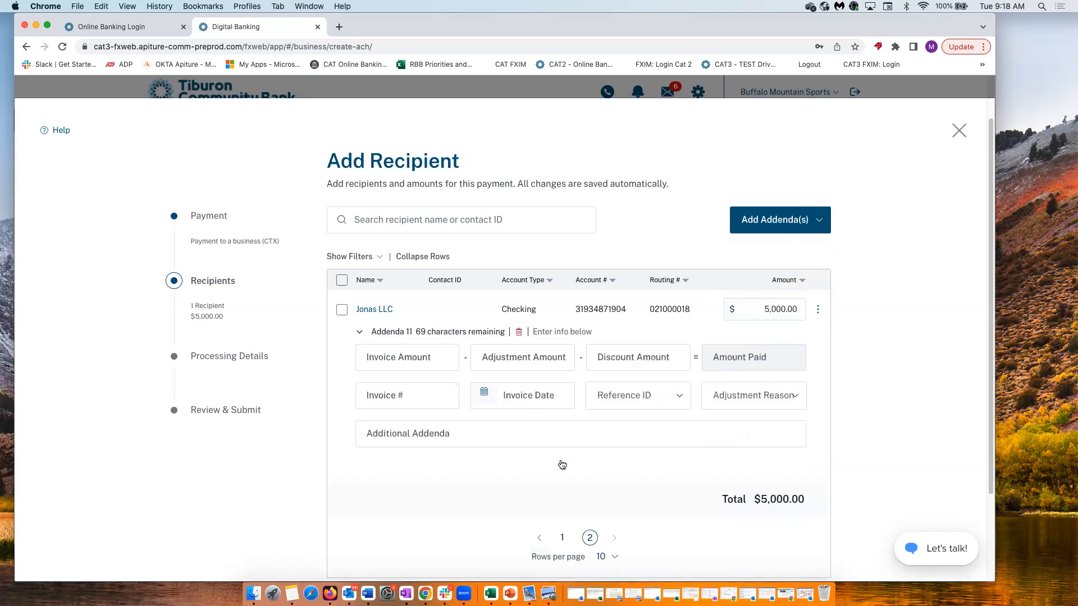
{"action": "scroll", "coordinate": [562, 449], "scroll_direction": "down", "scroll_amount": 3}
{"action": "left_click", "coordinate": [607, 448]}
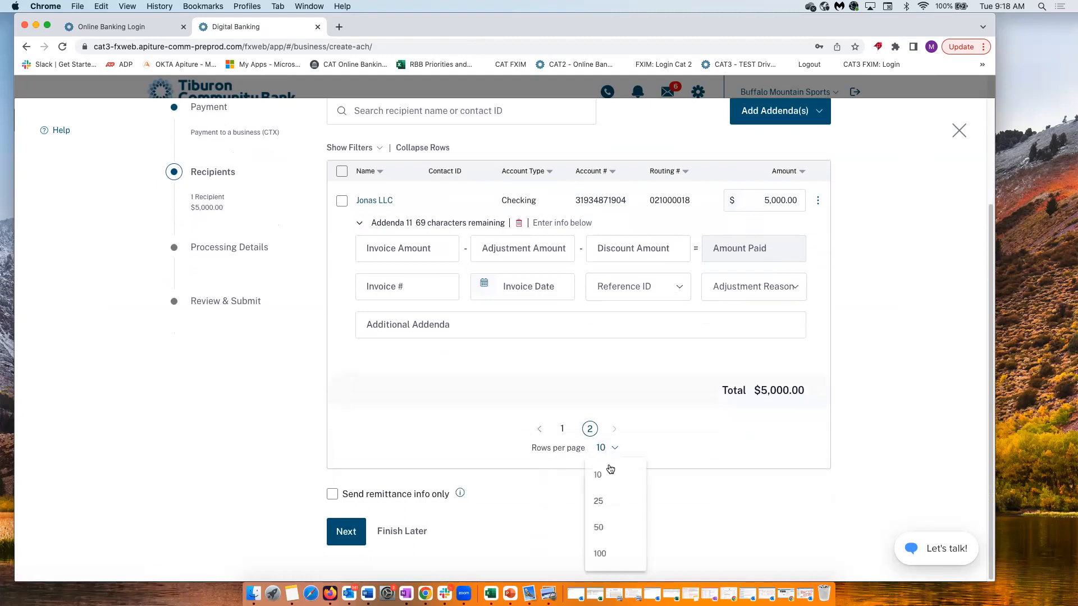
{"action": "left_click", "coordinate": [626, 530]}
{"action": "scroll", "coordinate": [611, 522], "scroll_direction": "up", "scroll_amount": 5}
{"action": "scroll", "coordinate": [530, 299], "scroll_direction": "up", "scroll_amount": 10}
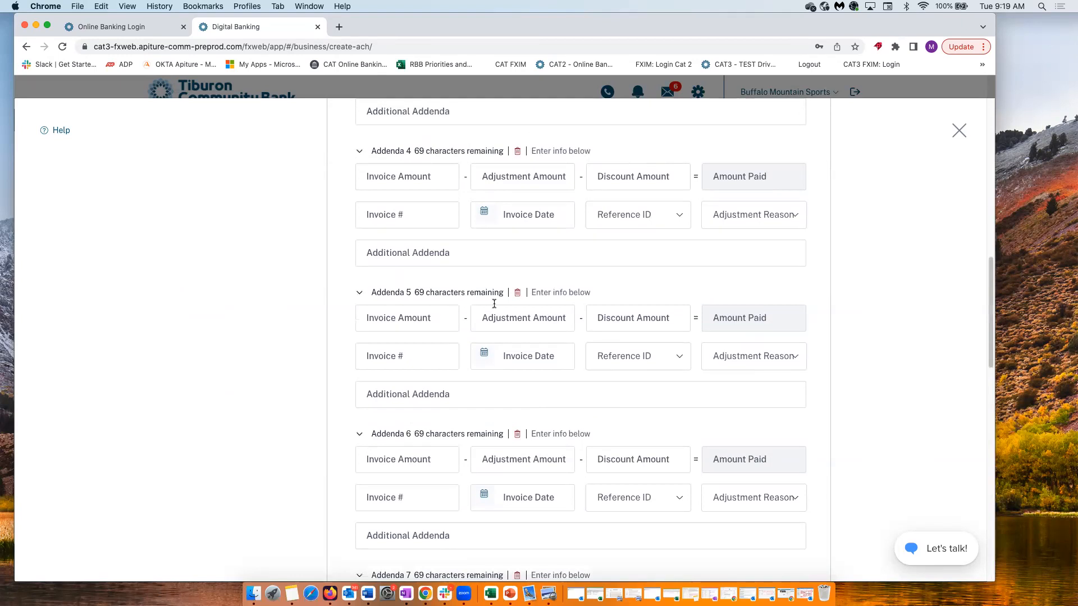
{"action": "scroll", "coordinate": [461, 306], "scroll_direction": "up", "scroll_amount": 8}
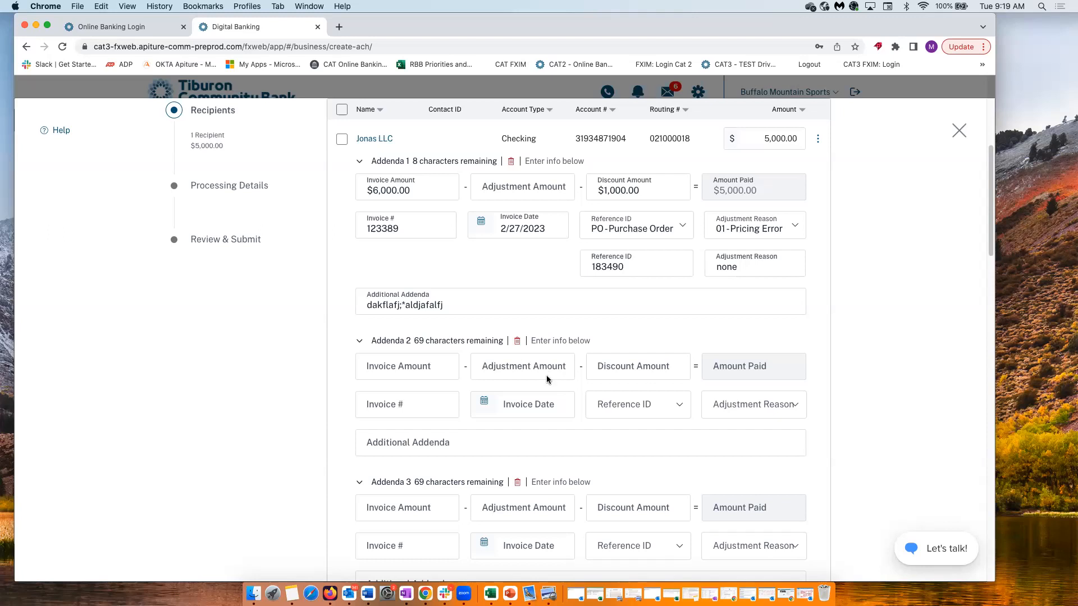
{"action": "scroll", "coordinate": [556, 389], "scroll_direction": "down", "scroll_amount": 2}
{"action": "scroll", "coordinate": [555, 386], "scroll_direction": "up", "scroll_amount": 5}
{"action": "scroll", "coordinate": [433, 422], "scroll_direction": "down", "scroll_amount": 6}
{"action": "scroll", "coordinate": [375, 494], "scroll_direction": "down", "scroll_amount": 15}
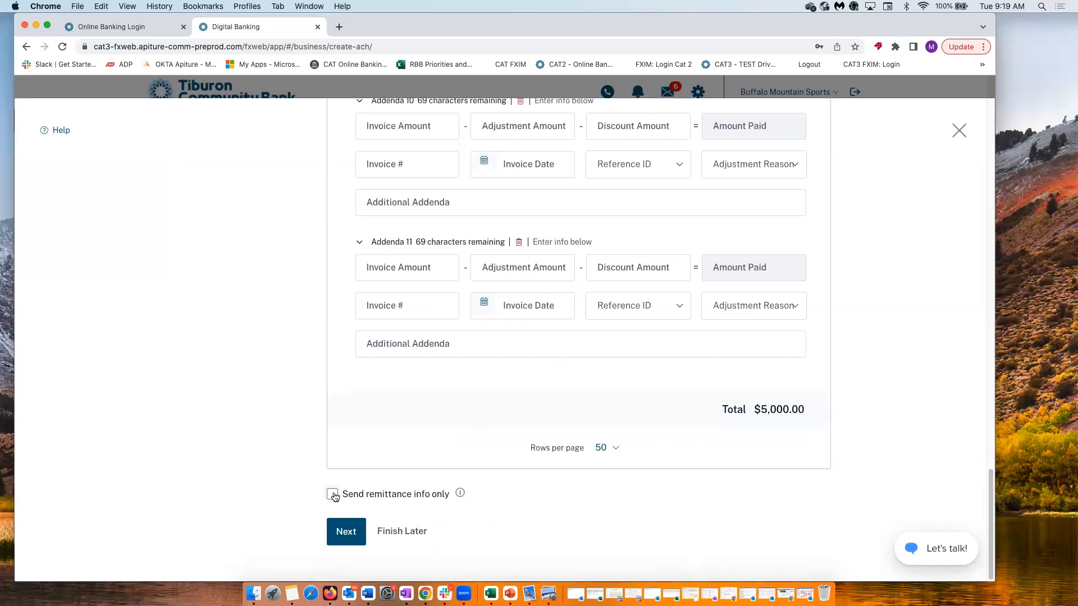
Fund from Basic Biz Checking *0058 with memo 'Payment to jonas', dated 2/24/2023, then go to review
{"action": "left_click", "coordinate": [350, 538]}
{"action": "left_click", "coordinate": [425, 309]}
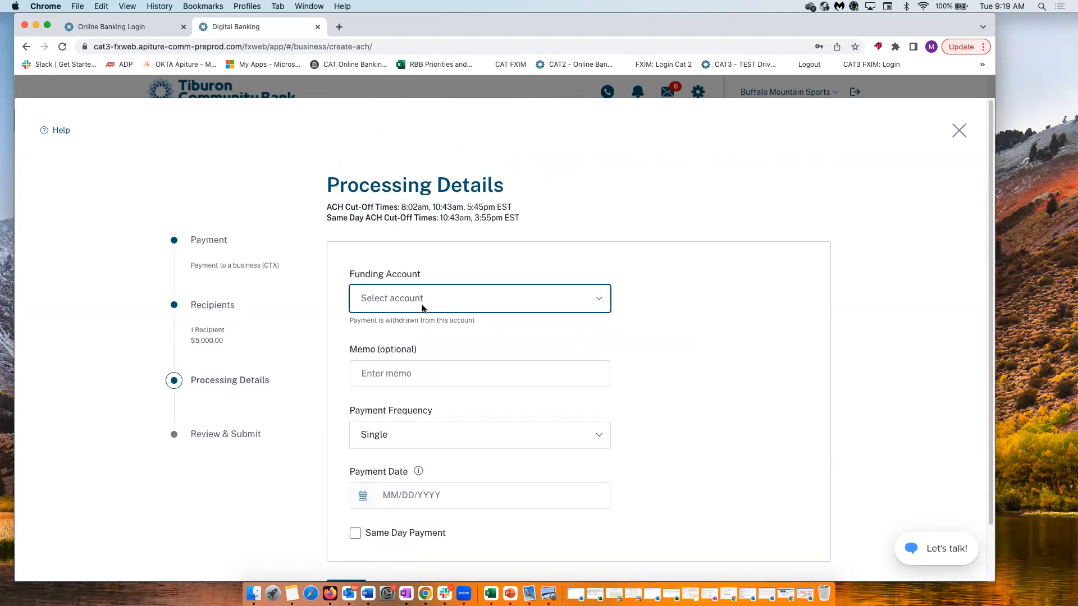
{"action": "left_click", "coordinate": [392, 331]}
{"action": "scroll", "coordinate": [437, 393], "scroll_direction": "down", "scroll_amount": 3}
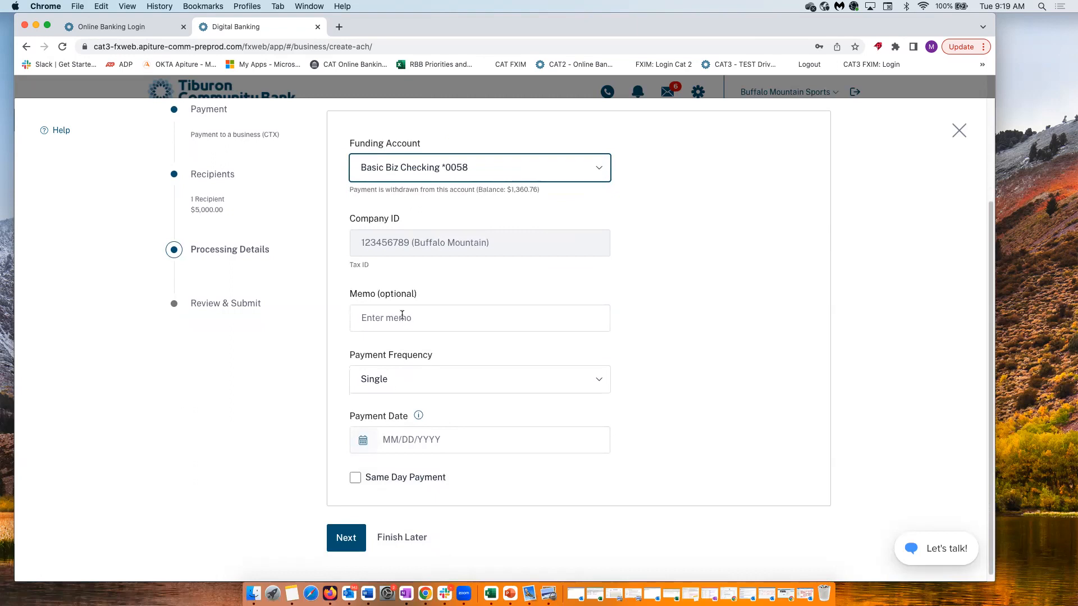
{"action": "left_click", "coordinate": [402, 317]}
{"action": "type", "text": "Payment to jonas"}
{"action": "left_click", "coordinate": [355, 441]}
{"action": "left_click", "coordinate": [460, 393]}
{"action": "left_click", "coordinate": [346, 540]}
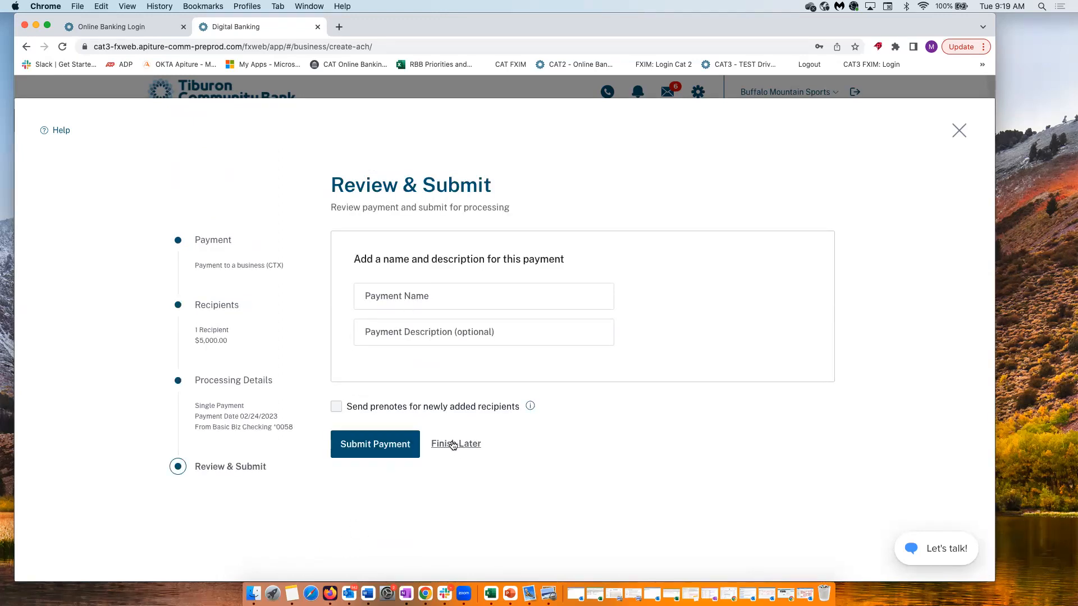
Name the payment 'Jonas', submit it, and select its tracking number in the confirmation
{"action": "left_click", "coordinate": [407, 306]}
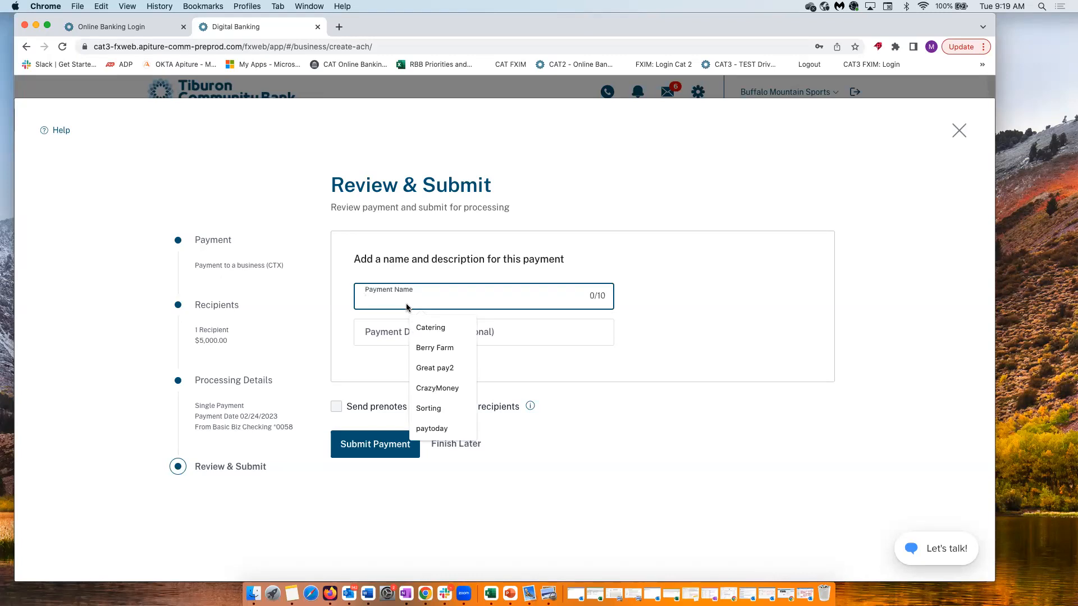
{"action": "type", "text": "Jonas"}
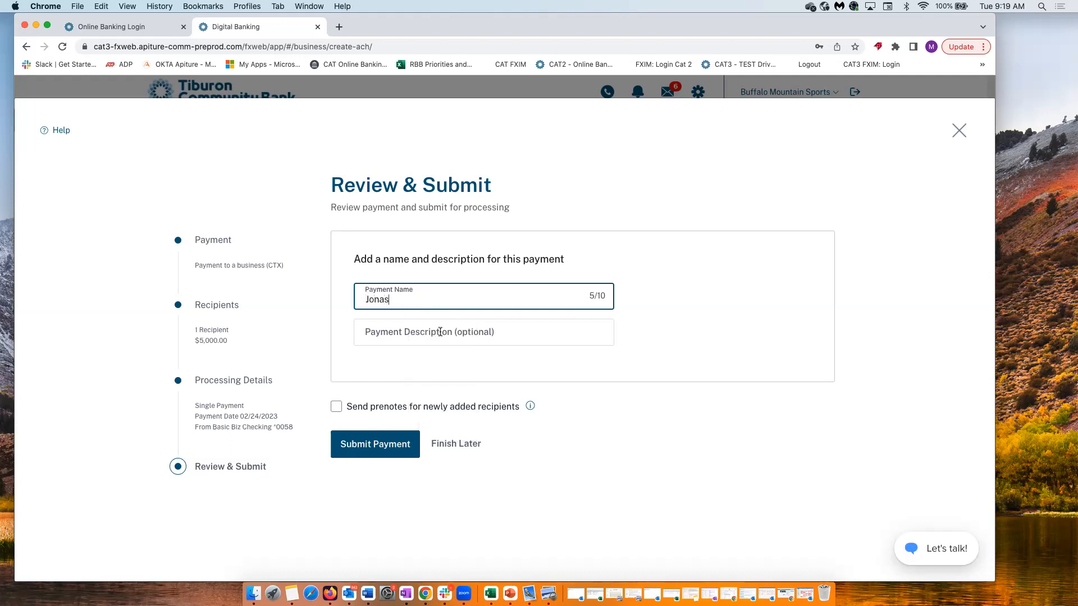
{"action": "left_click", "coordinate": [374, 446]}
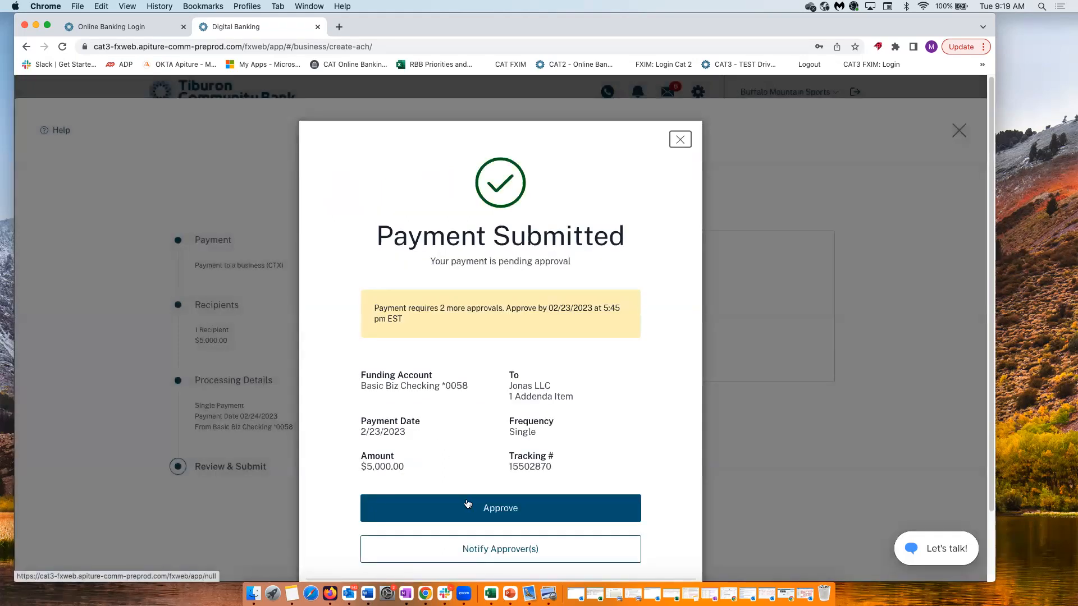
{"action": "double_click", "coordinate": [554, 465]}
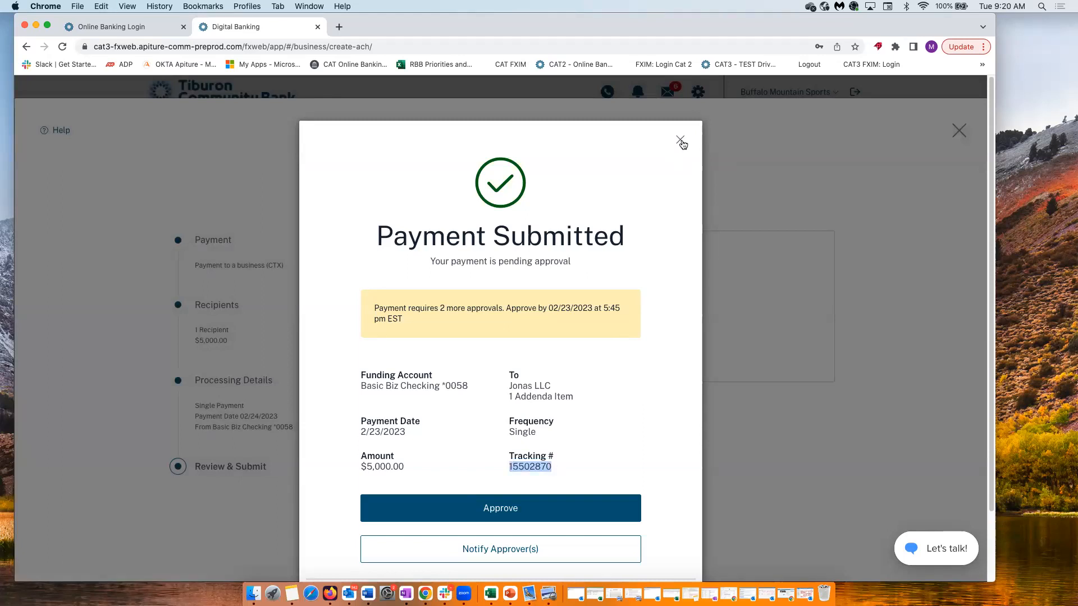
Close the confirmation and review the Jonas payment's details, including its single addenda item
{"action": "left_click", "coordinate": [679, 140]}
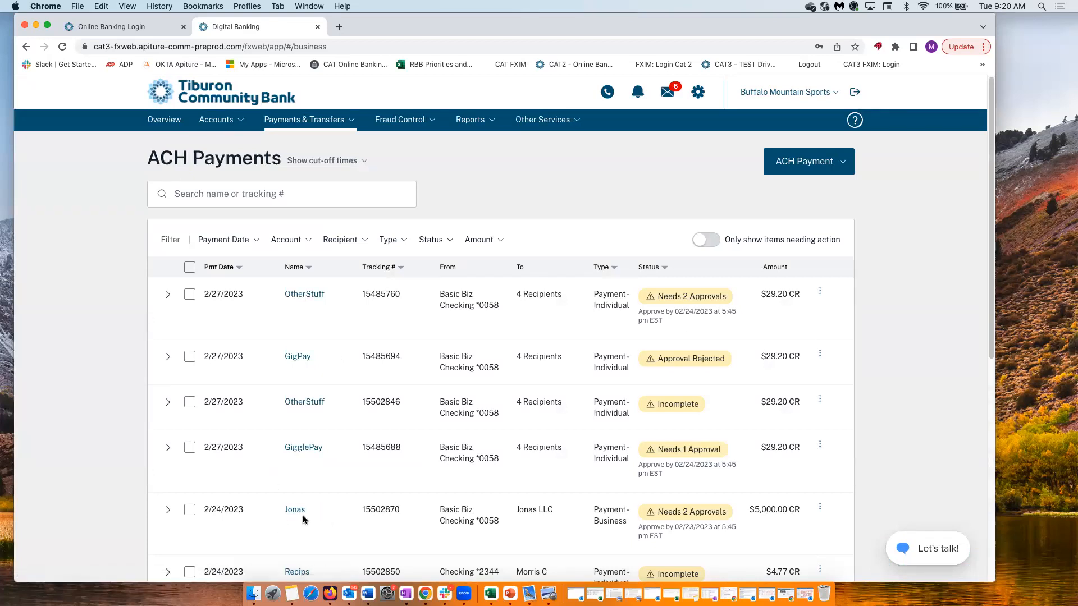
{"action": "left_click", "coordinate": [295, 510]}
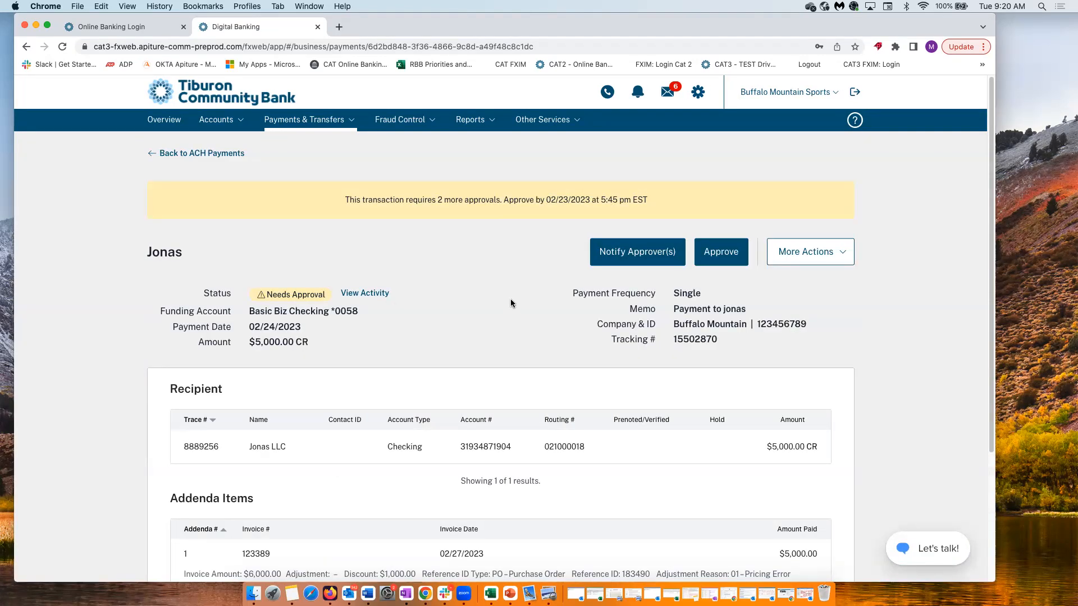
{"action": "scroll", "coordinate": [510, 299], "scroll_direction": "down", "scroll_amount": 2}
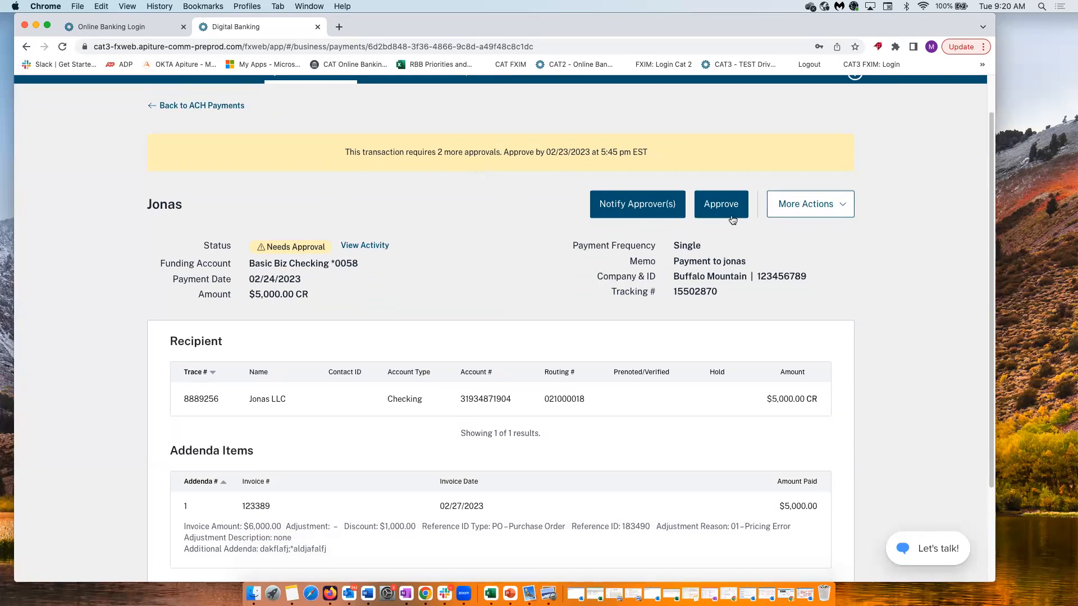
{"action": "left_click", "coordinate": [812, 212]}
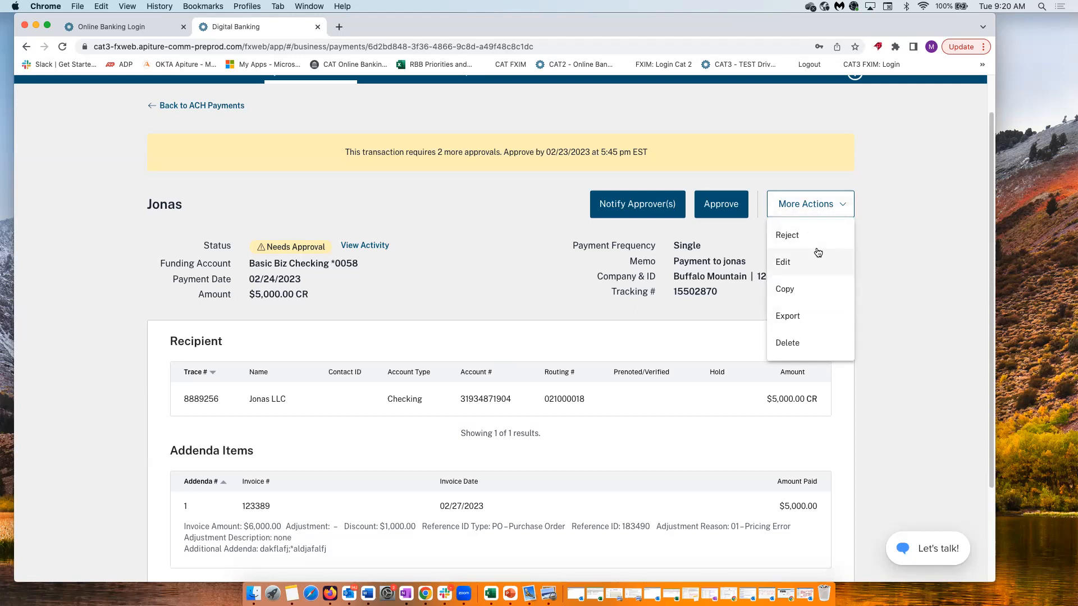
{"action": "left_click", "coordinate": [500, 278]}
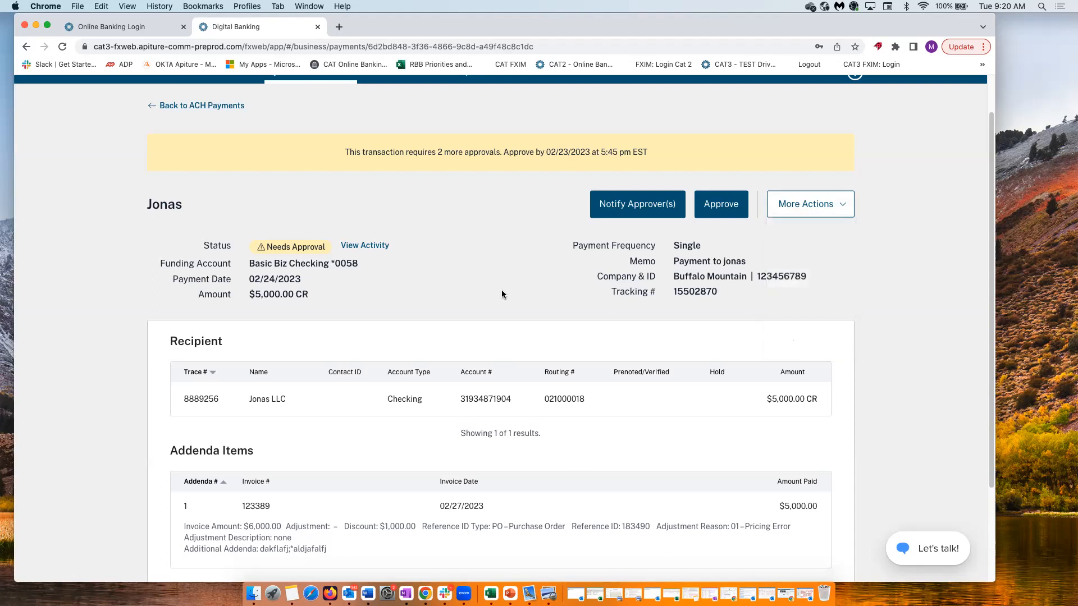
{"action": "scroll", "coordinate": [500, 290], "scroll_direction": "down", "scroll_amount": 3}
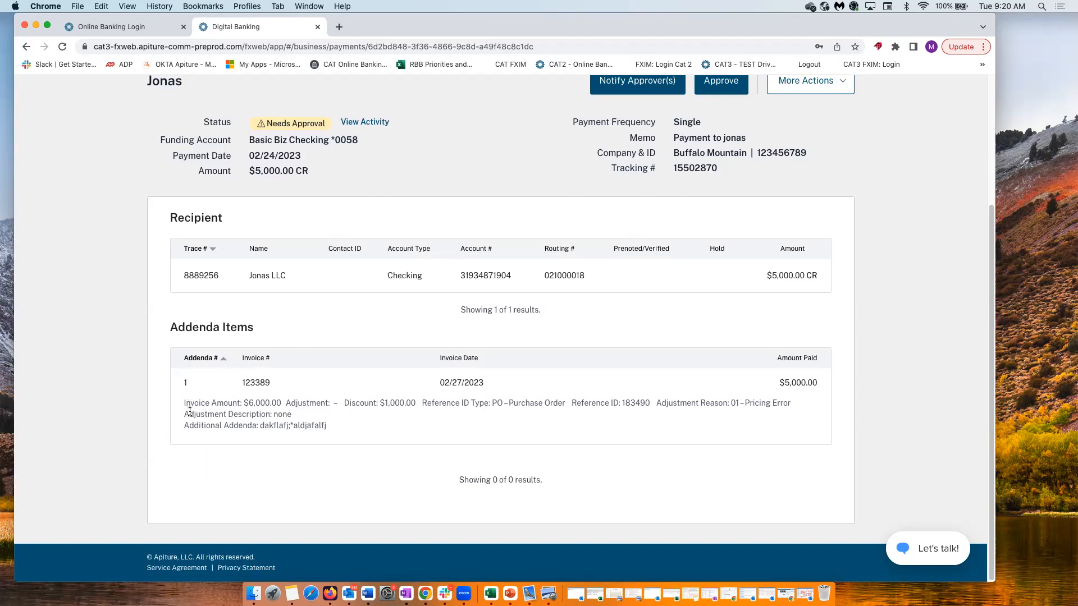
{"action": "scroll", "coordinate": [349, 457], "scroll_direction": "up", "scroll_amount": 3}
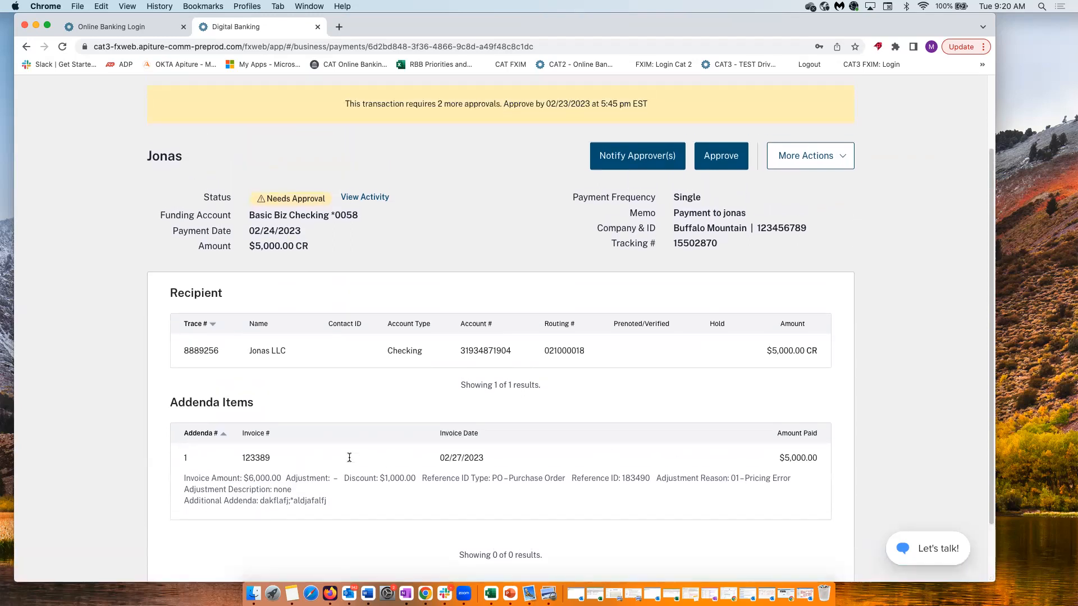
{"action": "scroll", "coordinate": [350, 457], "scroll_direction": "down", "scroll_amount": 3}
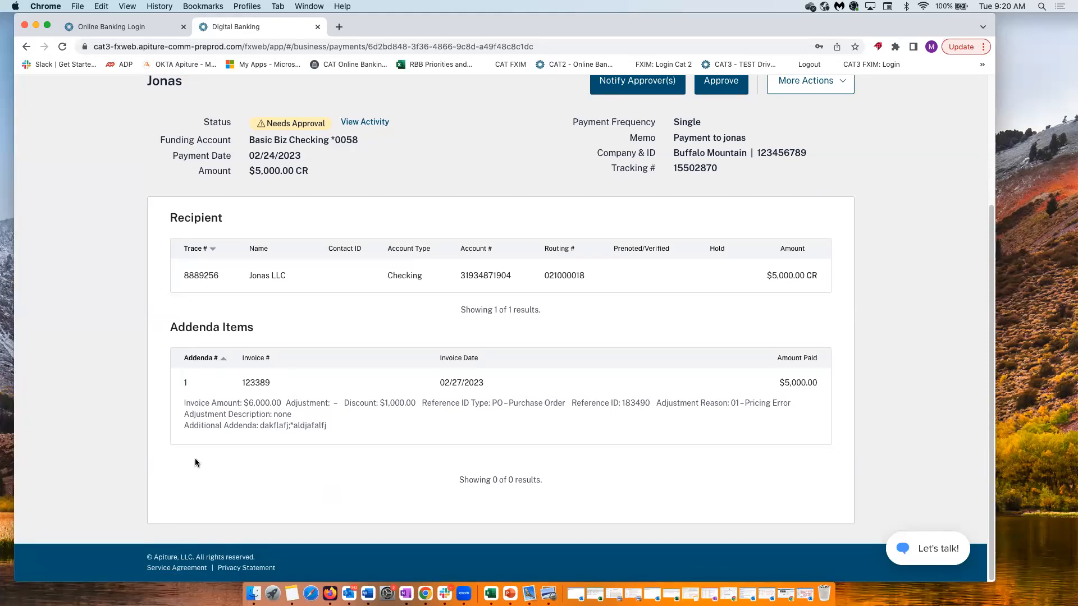
{"action": "scroll", "coordinate": [373, 406], "scroll_direction": "up", "scroll_amount": 5}
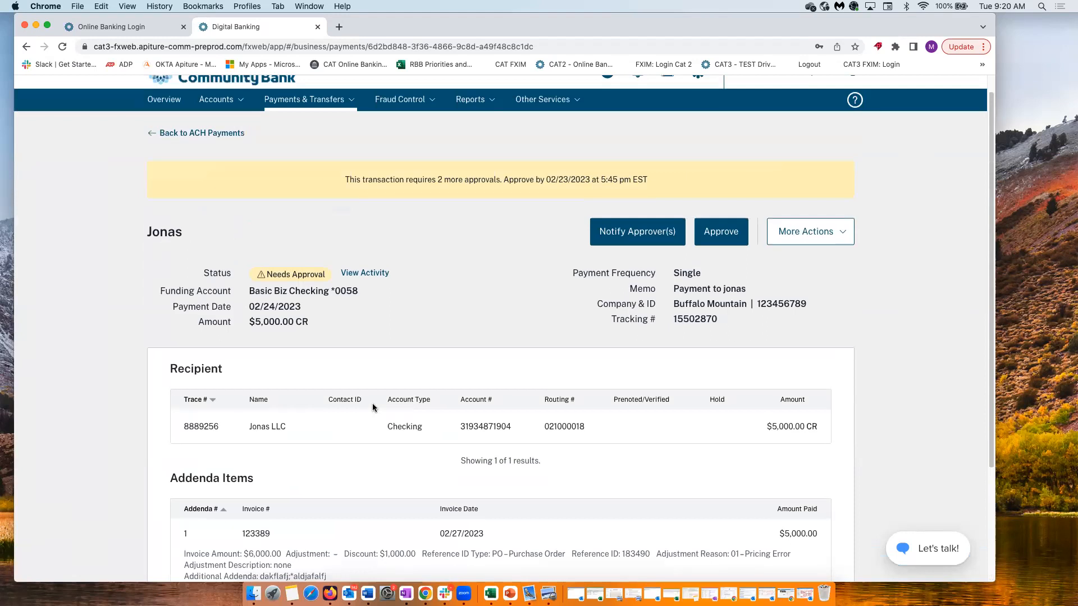
{"action": "scroll", "coordinate": [372, 407], "scroll_direction": "up", "scroll_amount": 1}
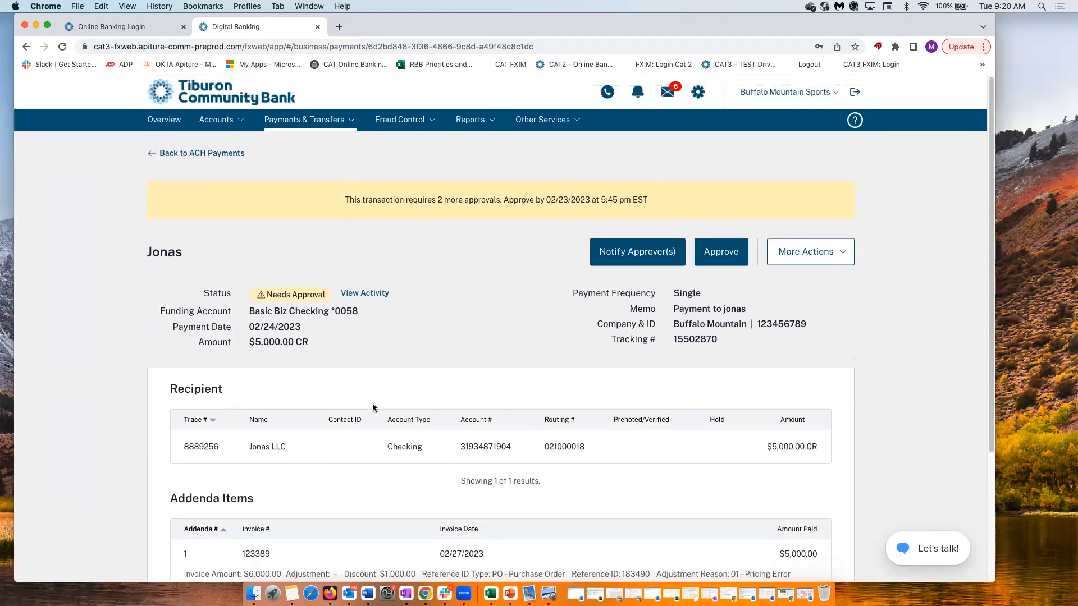
Start a new ACH payment to a business, marked CTX with freeform remittance entry
{"action": "left_click", "coordinate": [330, 123]}
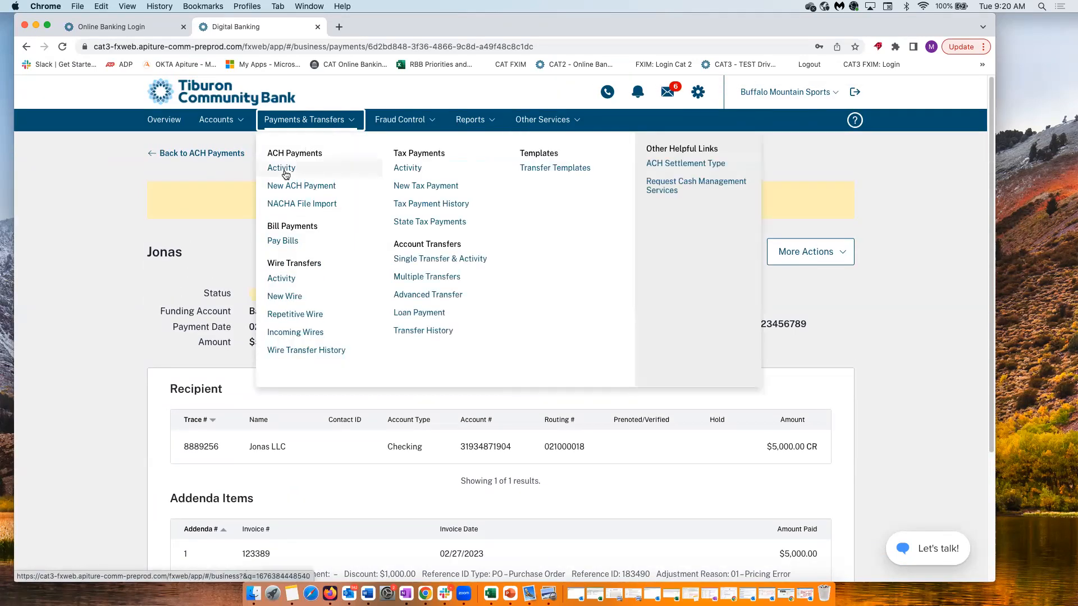
{"action": "left_click", "coordinate": [283, 186]}
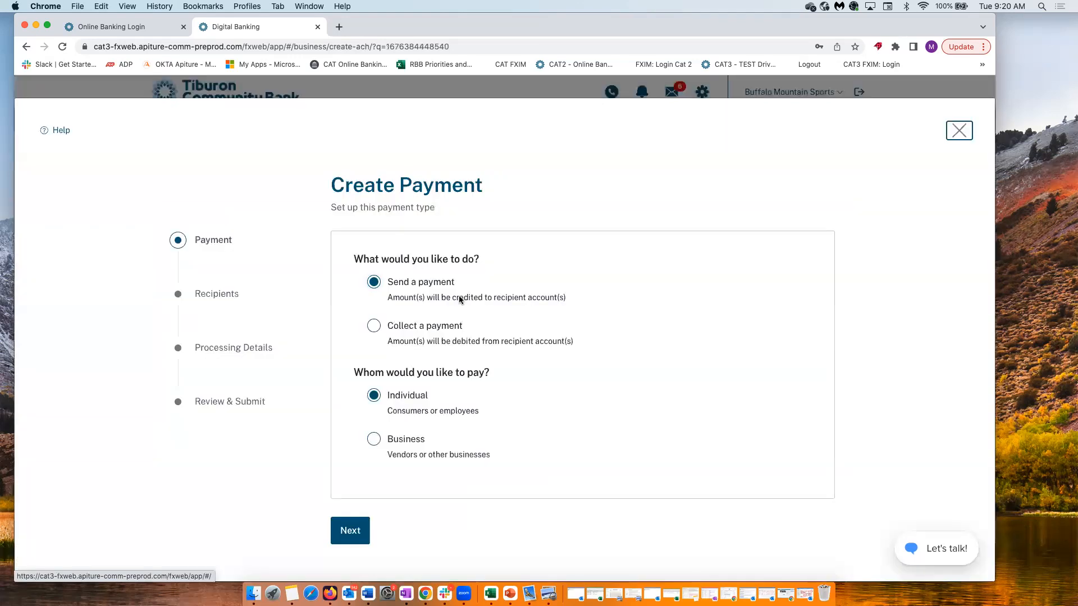
{"action": "left_click", "coordinate": [374, 442]}
{"action": "left_click", "coordinate": [388, 481]}
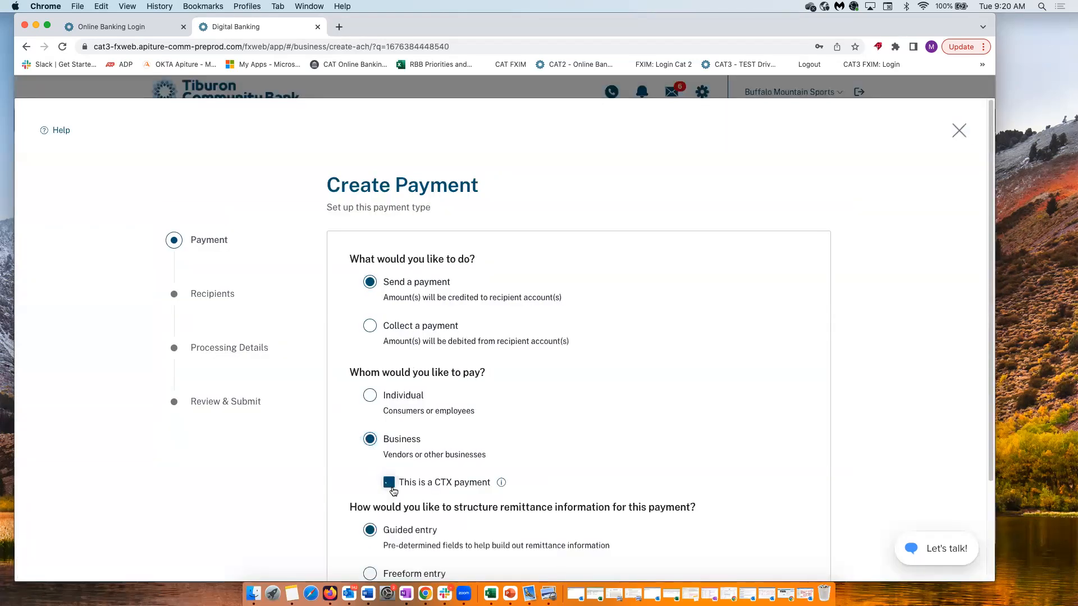
{"action": "scroll", "coordinate": [416, 504], "scroll_direction": "down", "scroll_amount": 1}
{"action": "scroll", "coordinate": [416, 504], "scroll_direction": "down", "scroll_amount": 3}
{"action": "left_click", "coordinate": [369, 449]}
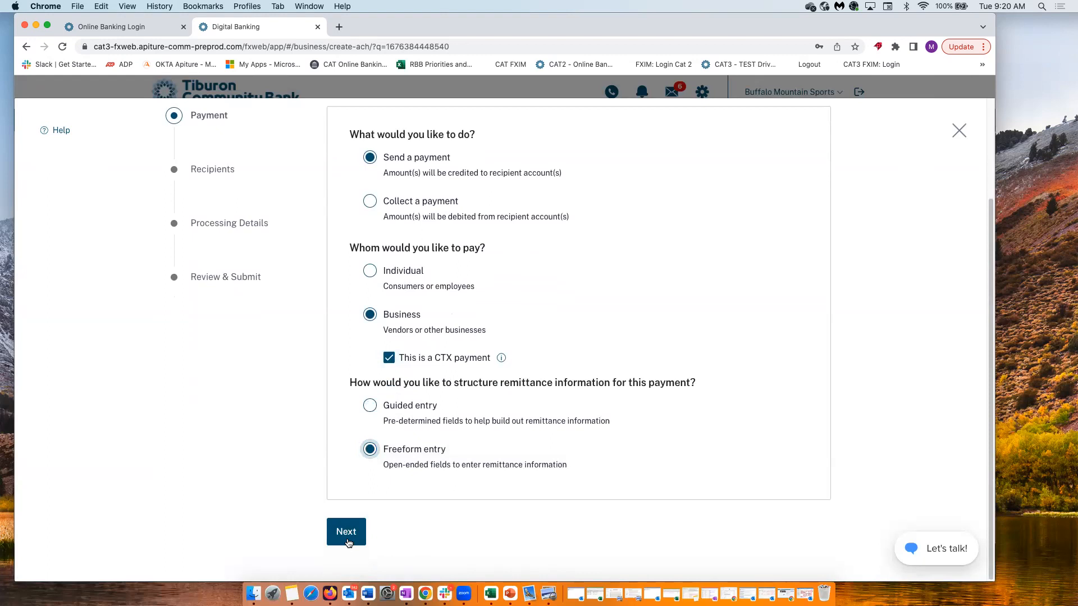
{"action": "left_click", "coordinate": [347, 532]}
Add checking recipient Jonas2 with its account number, routing 021000018 and amount $4,000
{"action": "left_click", "coordinate": [752, 222]}
{"action": "left_click", "coordinate": [774, 249]}
{"action": "left_click", "coordinate": [454, 182]}
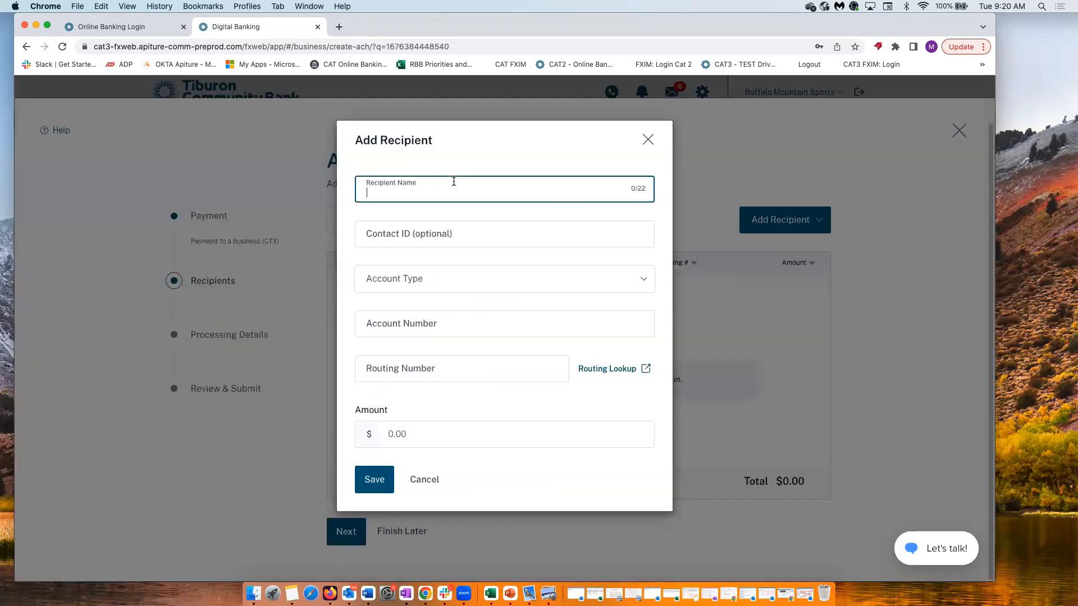
{"action": "type", "text": "Jhons"}
{"action": "key", "text": "BackSpace"}
{"action": "key", "text": "BackSpace"}
{"action": "key", "text": "BackSpace"}
{"action": "key", "text": "BackSpace"}
{"action": "type", "text": "onas2"}
{"action": "left_click", "coordinate": [414, 287]}
{"action": "left_click", "coordinate": [406, 313]}
{"action": "left_click", "coordinate": [395, 324]}
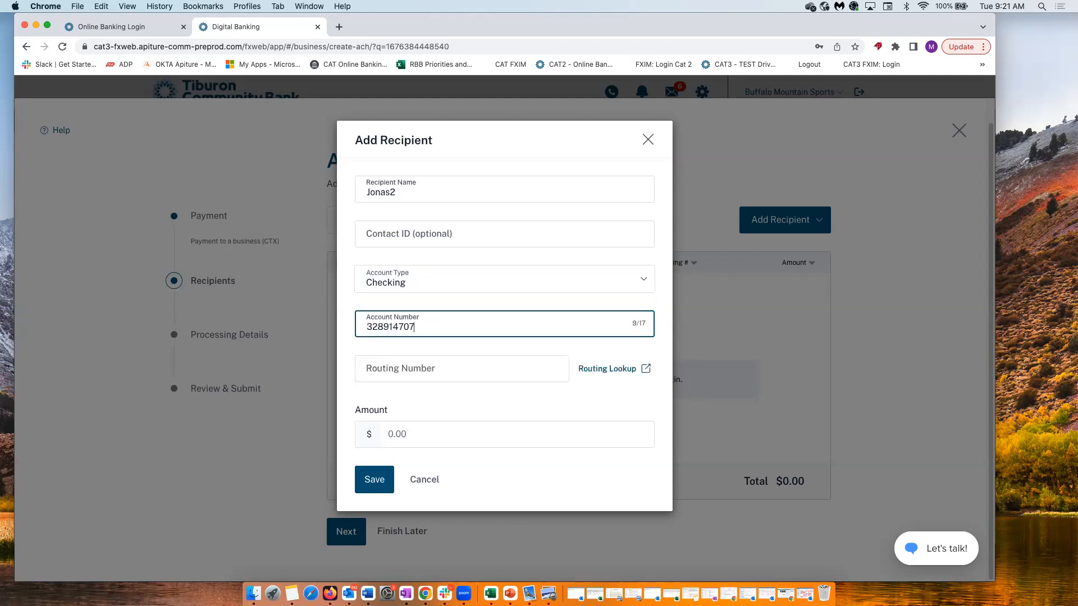
{"action": "left_click", "coordinate": [390, 378]}
{"action": "type", "text": "021000018"}
{"action": "left_click", "coordinate": [386, 428]}
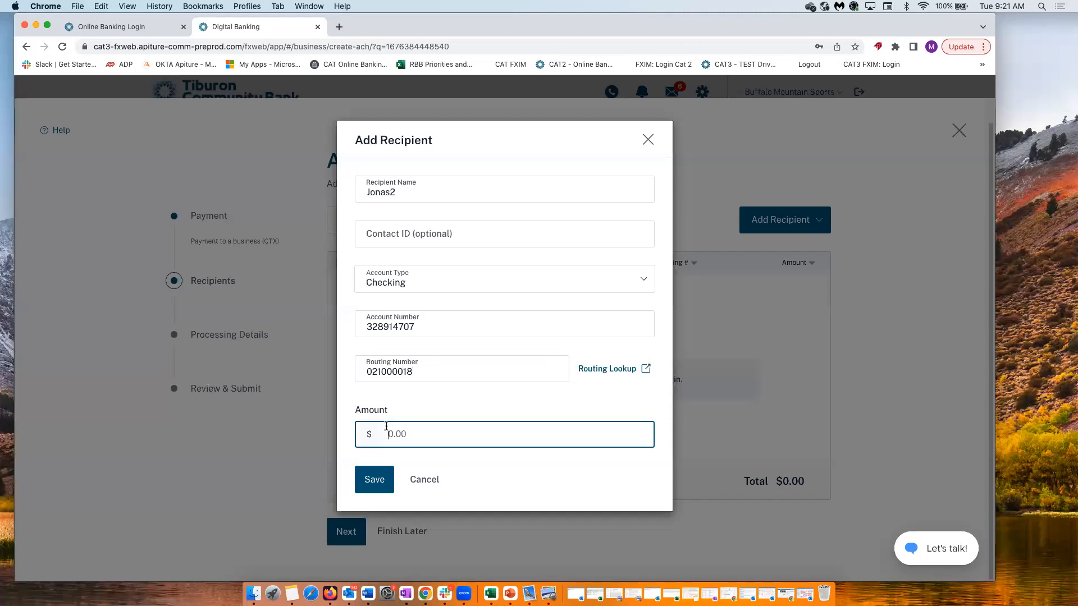
{"action": "type", "text": "4000"}
{"action": "left_click", "coordinate": [378, 489]}
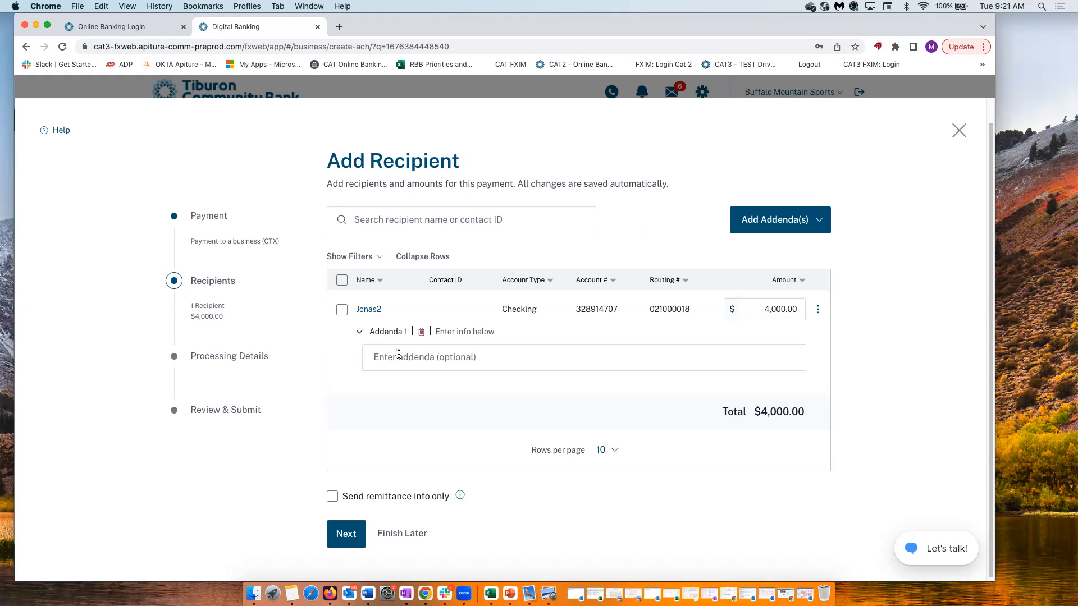
Enter two freeform addenda lines for Jonas2, adding the second addenda, and move to Processing Details
{"action": "left_click", "coordinate": [398, 354]}
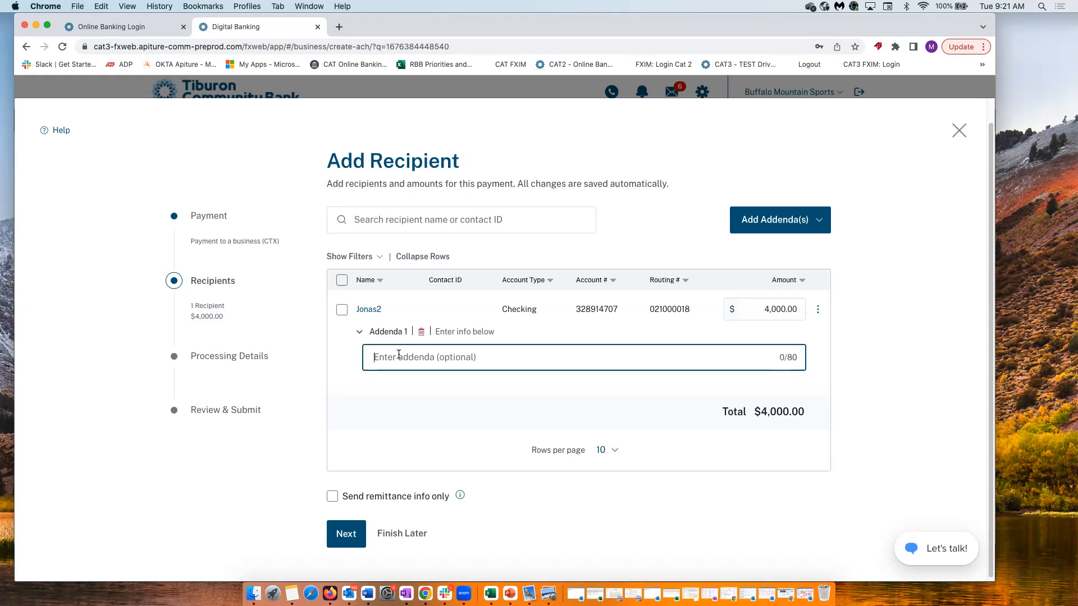
{"action": "type", "text": "qwoeriugerr*ldk;DJDLD*OERUQRUPO"}
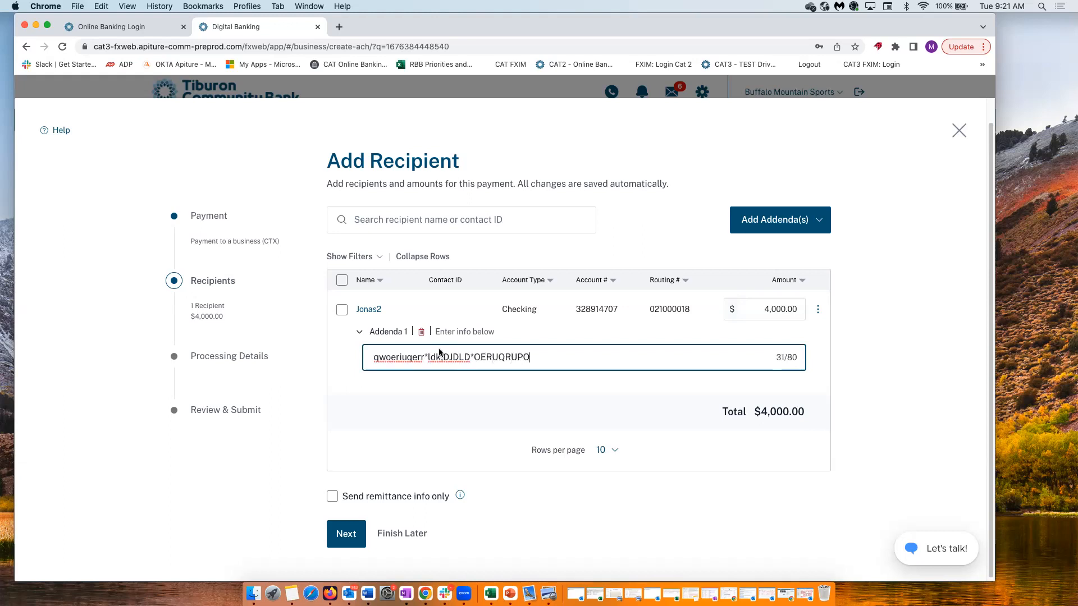
{"action": "left_click", "coordinate": [789, 219]}
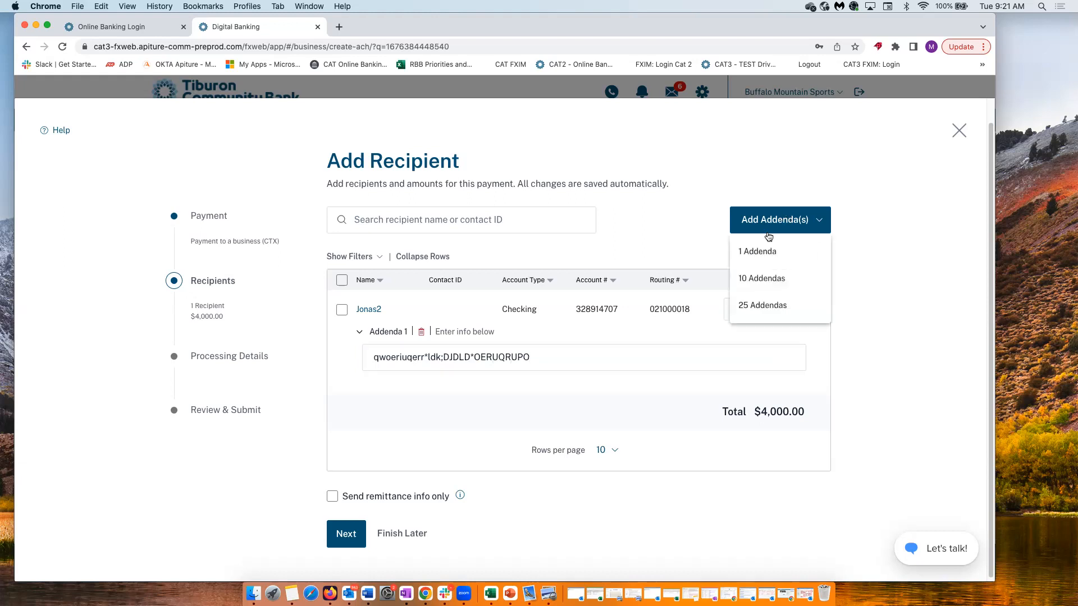
{"action": "left_click", "coordinate": [759, 250]}
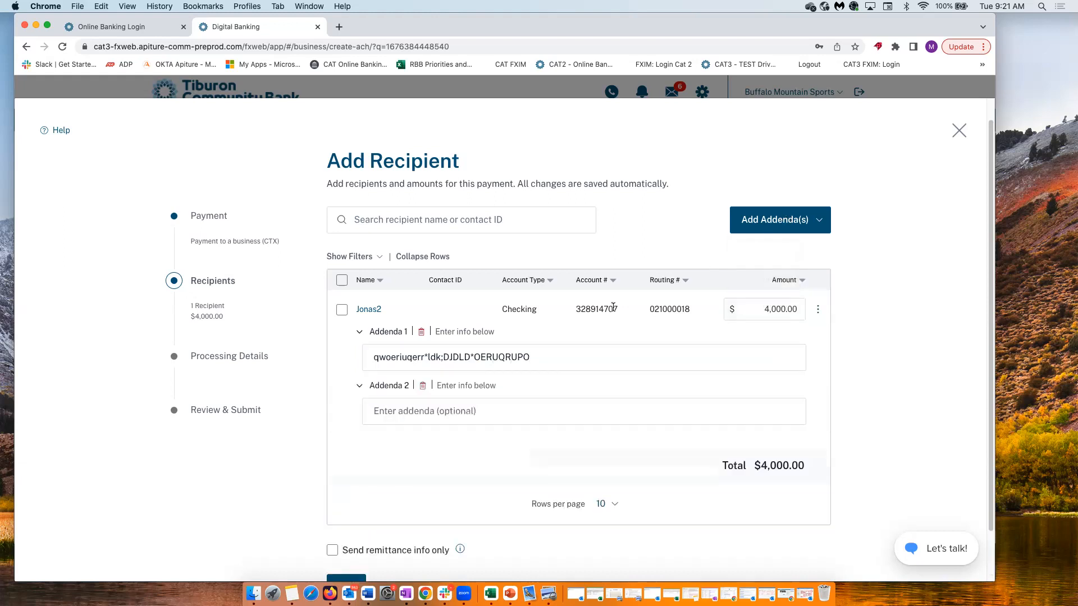
{"action": "left_click", "coordinate": [402, 416]}
{"action": "type", "text": "4189304"}
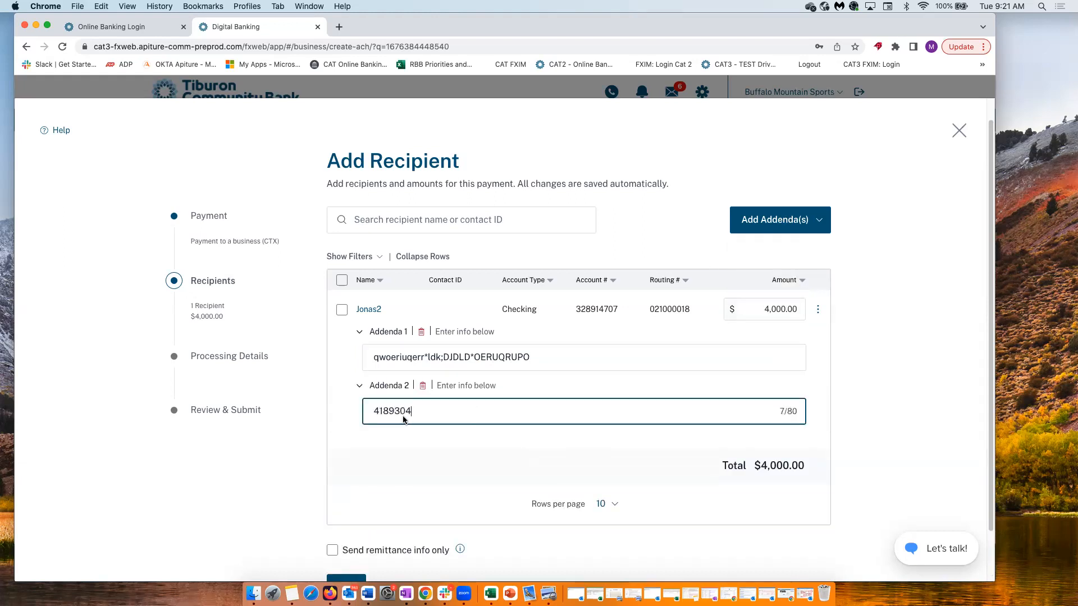
{"action": "type", "text": "749*DSAFKLJFD*DAKLFJA;FJF"}
{"action": "scroll", "coordinate": [358, 519], "scroll_direction": "down", "scroll_amount": 2}
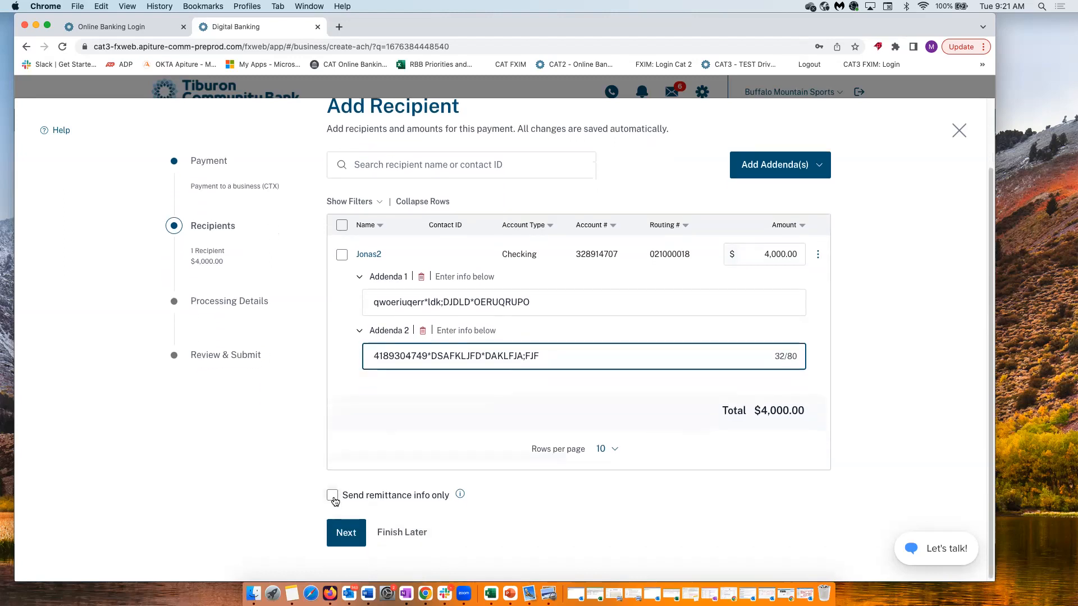
{"action": "left_click", "coordinate": [346, 532]}
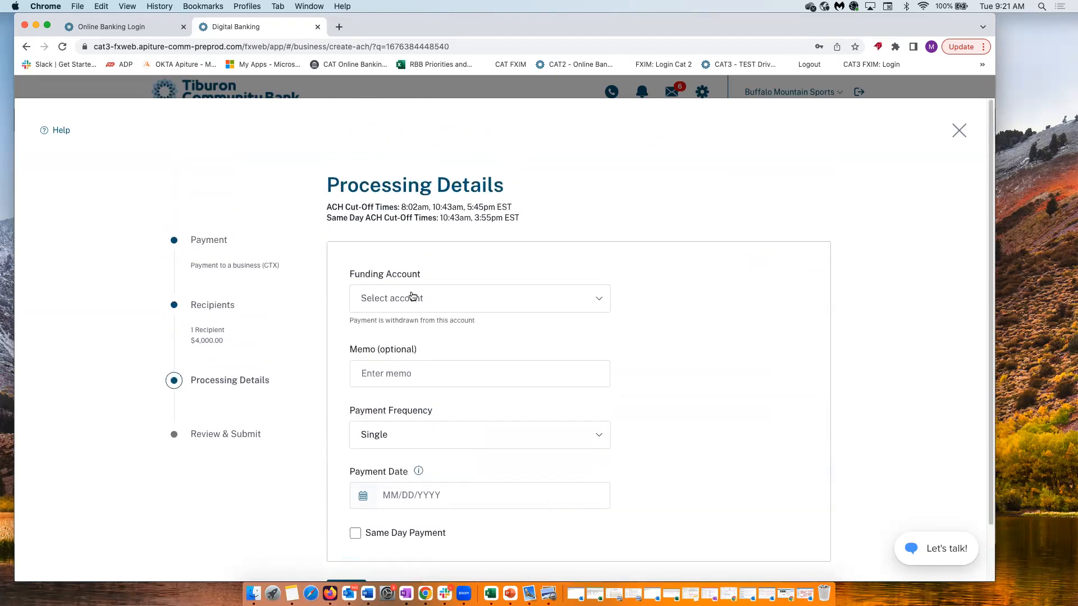
Fund the payment from Checking *2344 with a payment date of 2/22/2023
{"action": "left_click", "coordinate": [410, 299]}
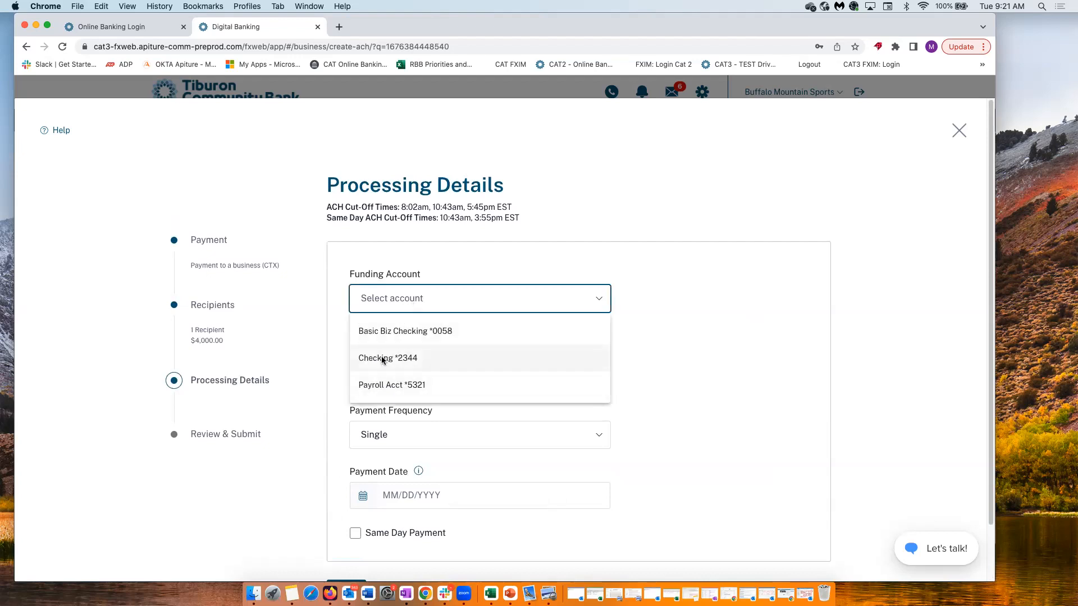
{"action": "left_click", "coordinate": [383, 359]}
{"action": "scroll", "coordinate": [380, 495], "scroll_direction": "down", "scroll_amount": 1}
{"action": "scroll", "coordinate": [379, 495], "scroll_direction": "down", "scroll_amount": 2}
{"action": "left_click", "coordinate": [363, 441]}
{"action": "left_click", "coordinate": [422, 393]}
Name the payment CTXJON and submit it for approval
{"action": "left_click", "coordinate": [346, 534]}
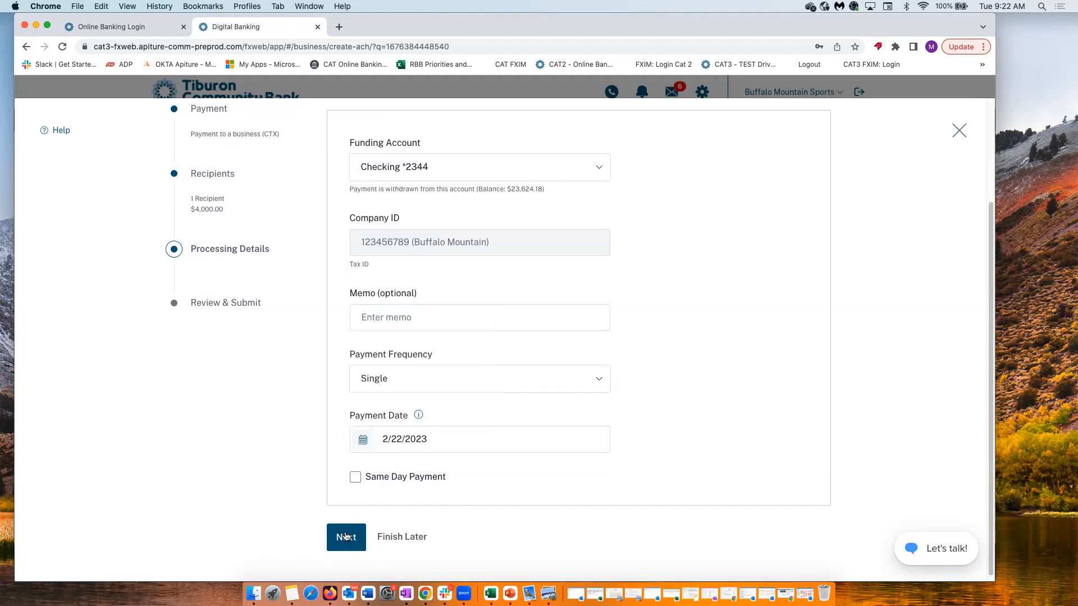
{"action": "left_click", "coordinate": [346, 536]}
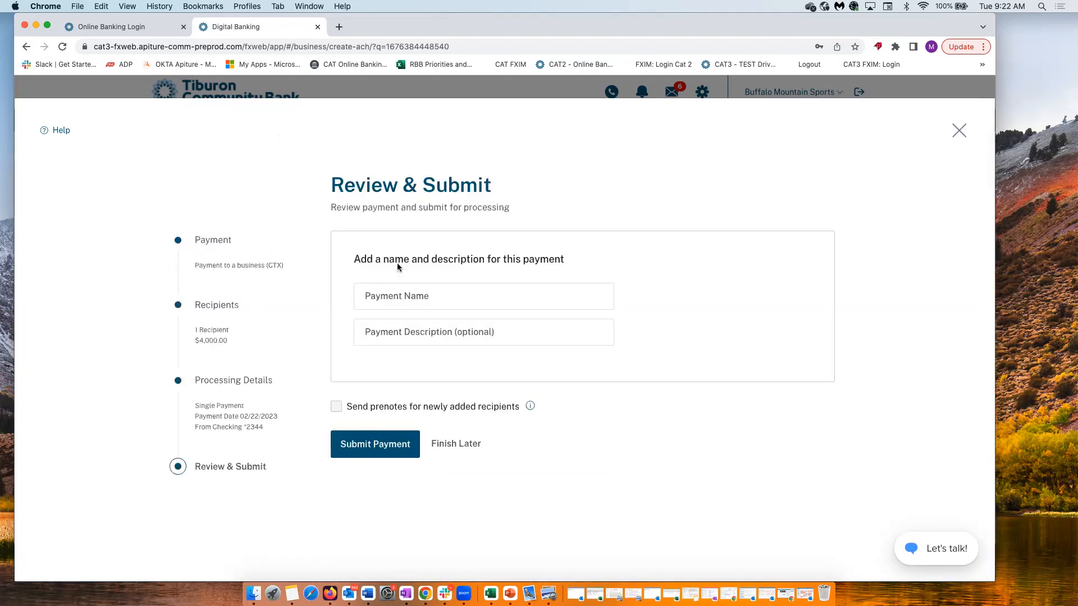
{"action": "left_click", "coordinate": [391, 294]}
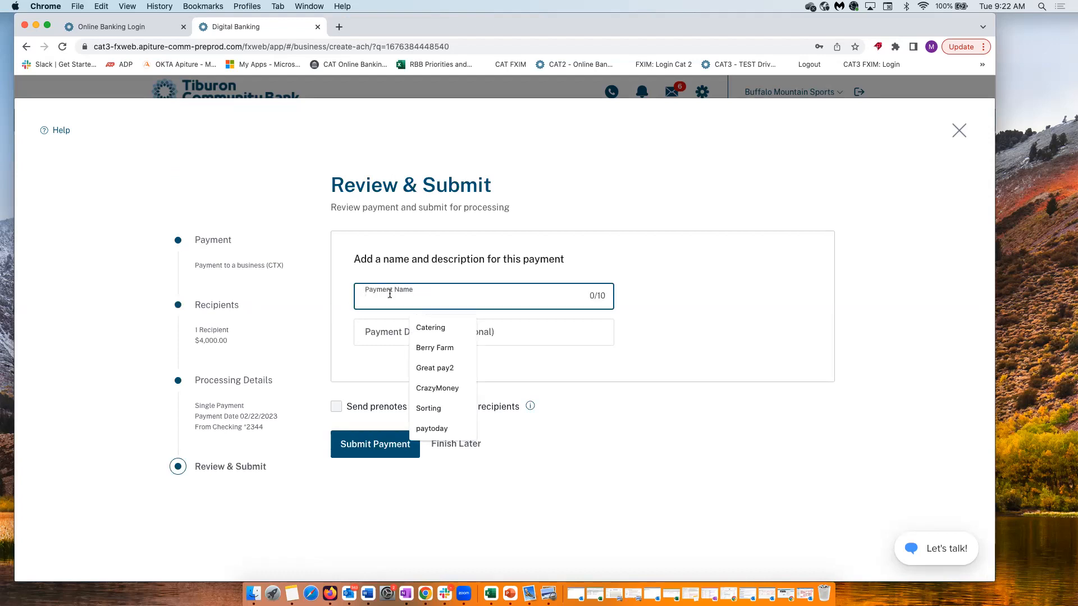
{"action": "type", "text": "CTX"}
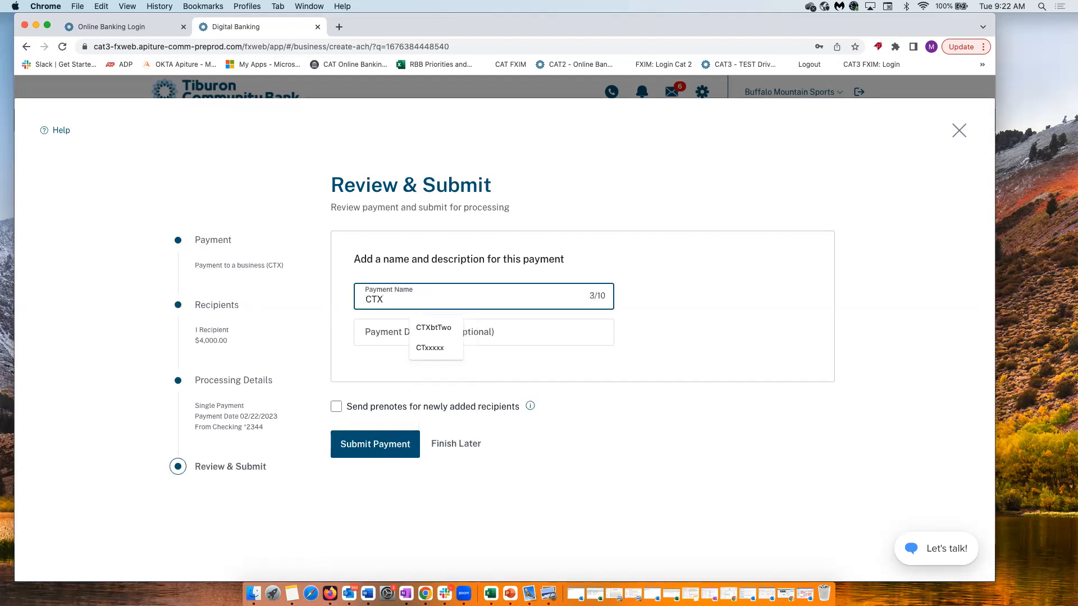
{"action": "type", "text": "JON"}
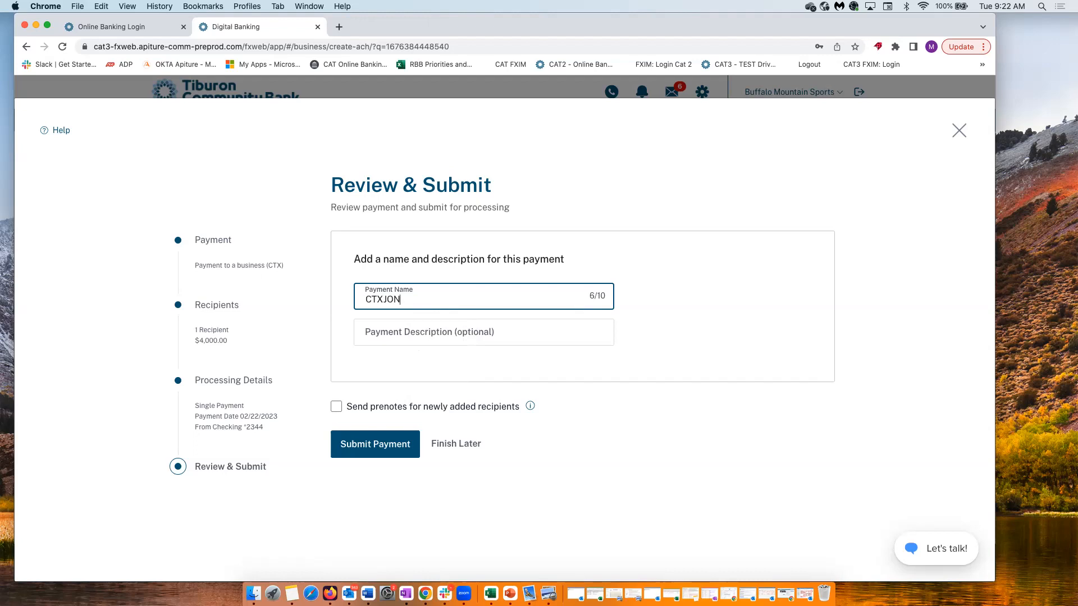
{"action": "left_click", "coordinate": [347, 442]}
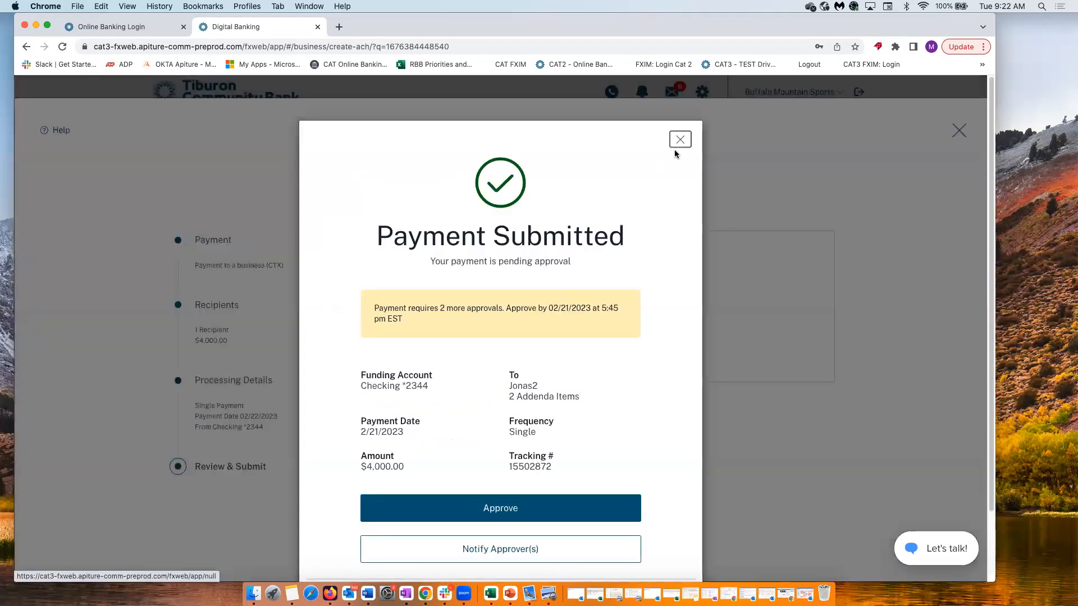
{"action": "left_click", "coordinate": [679, 141]}
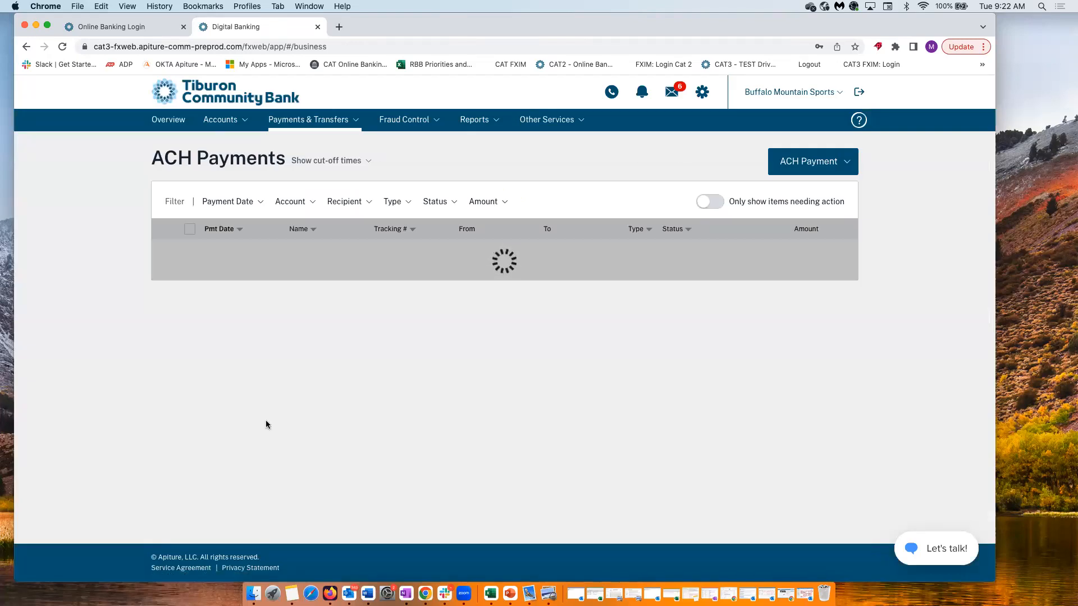
On page 2 of ACH Payments, open CTXJON to review its $4,000.00 amount and two addenda
{"action": "scroll", "coordinate": [291, 512], "scroll_direction": "down", "scroll_amount": 1}
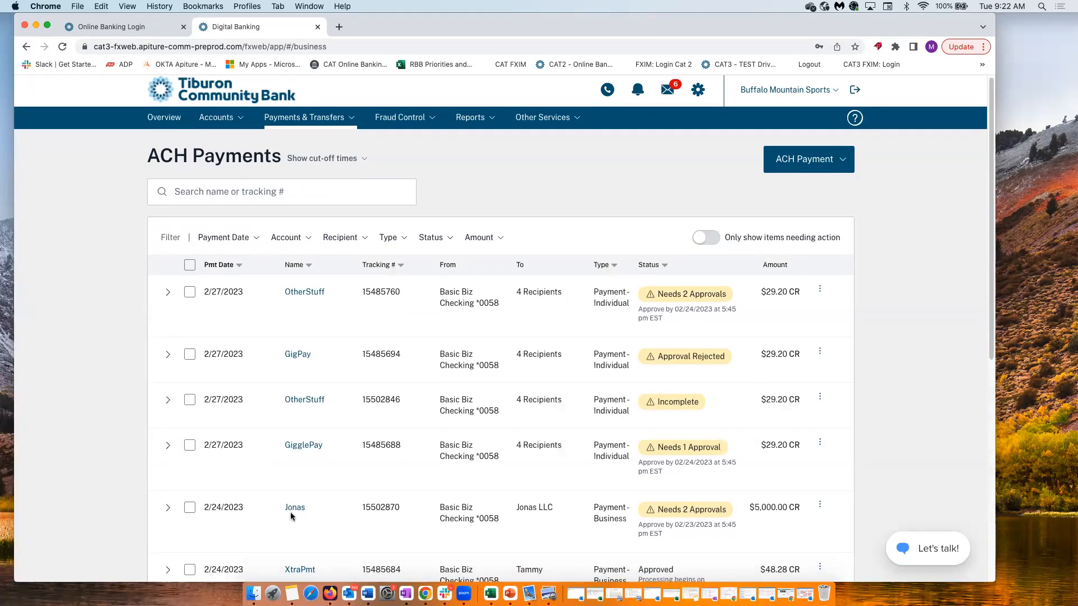
{"action": "scroll", "coordinate": [291, 512], "scroll_direction": "down", "scroll_amount": 6}
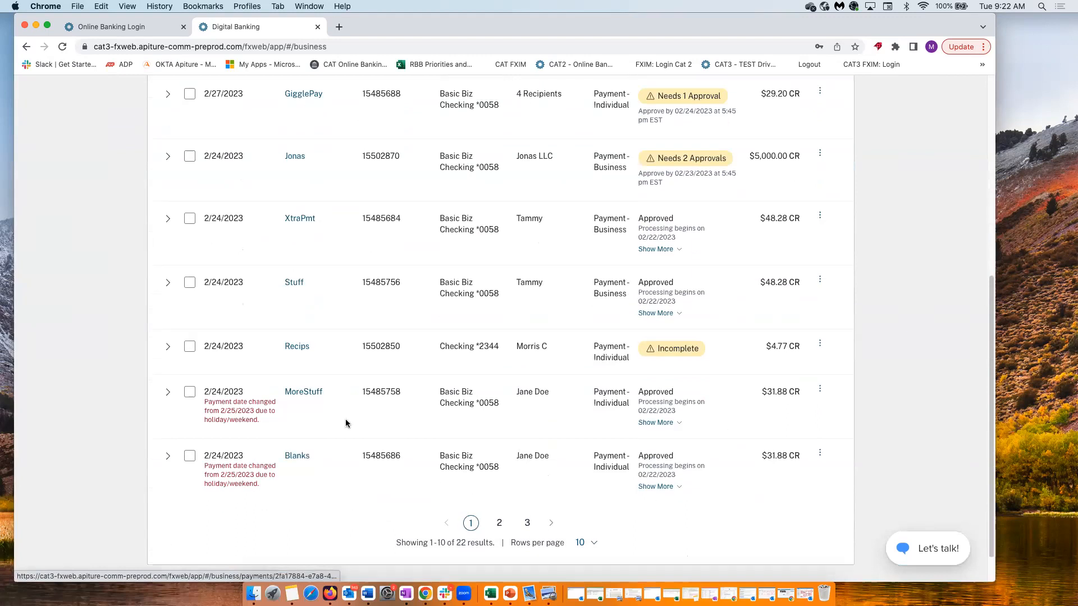
{"action": "scroll", "coordinate": [344, 423], "scroll_direction": "up", "scroll_amount": 6}
{"action": "scroll", "coordinate": [405, 429], "scroll_direction": "down", "scroll_amount": 7}
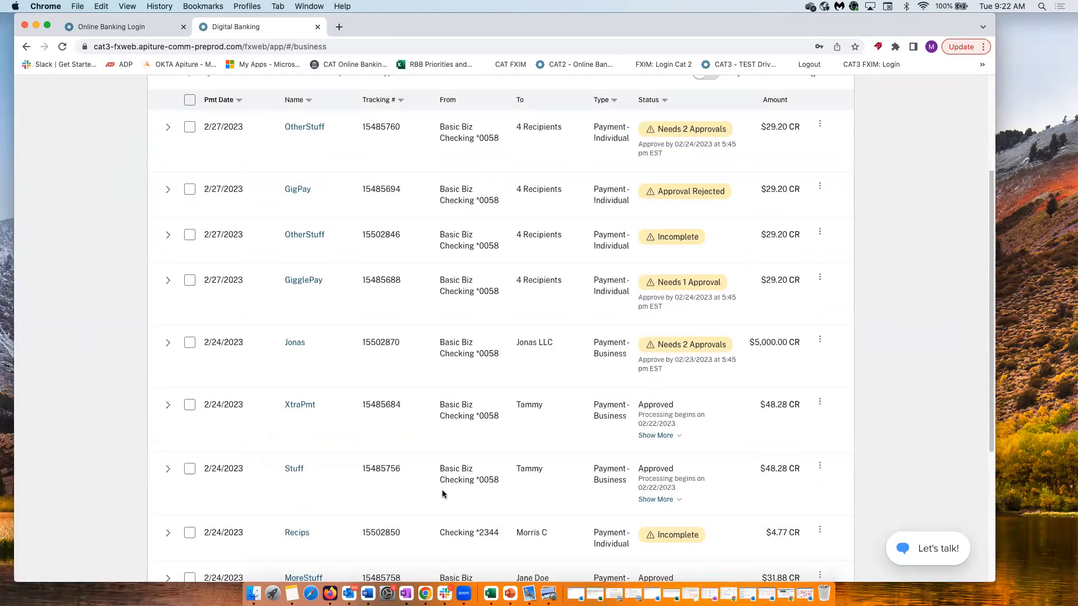
{"action": "left_click", "coordinate": [502, 485]}
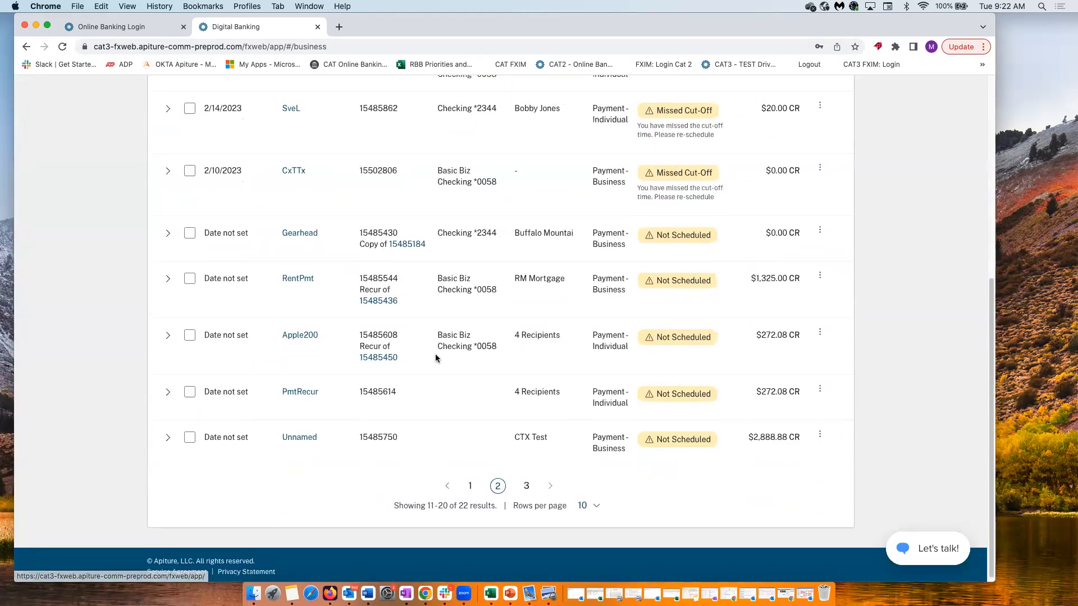
{"action": "scroll", "coordinate": [431, 355], "scroll_direction": "up", "scroll_amount": 2}
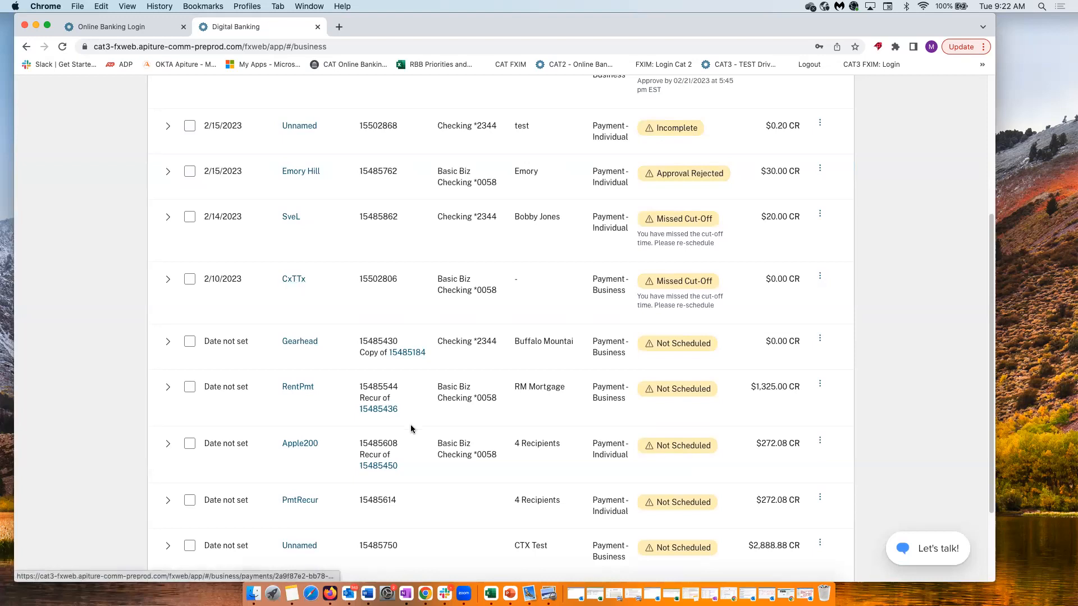
{"action": "scroll", "coordinate": [413, 423], "scroll_direction": "up", "scroll_amount": 4}
{"action": "scroll", "coordinate": [412, 423], "scroll_direction": "up", "scroll_amount": 1}
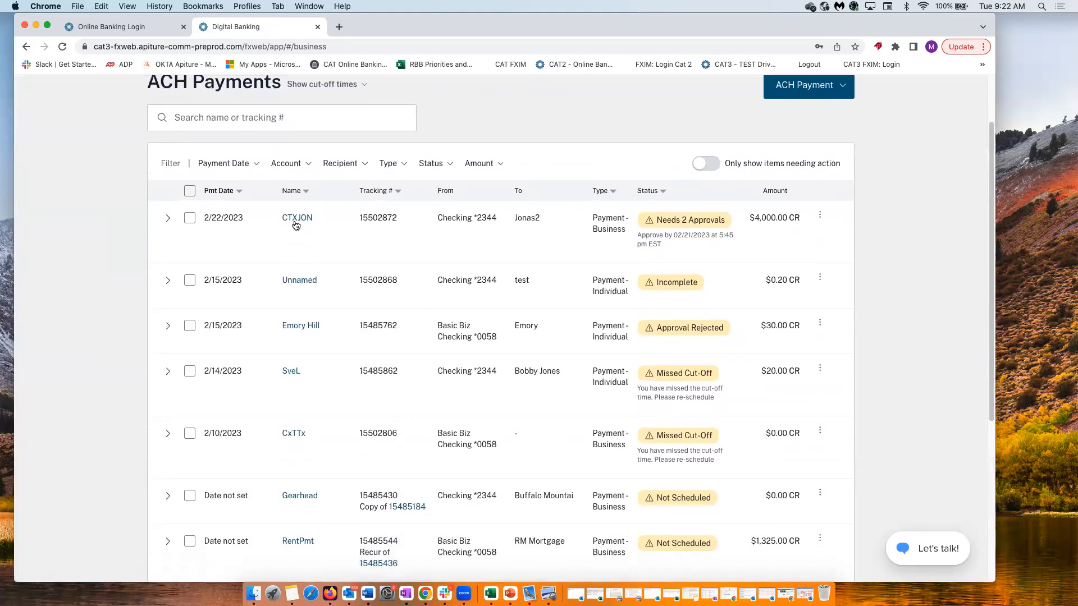
{"action": "left_click", "coordinate": [297, 220]}
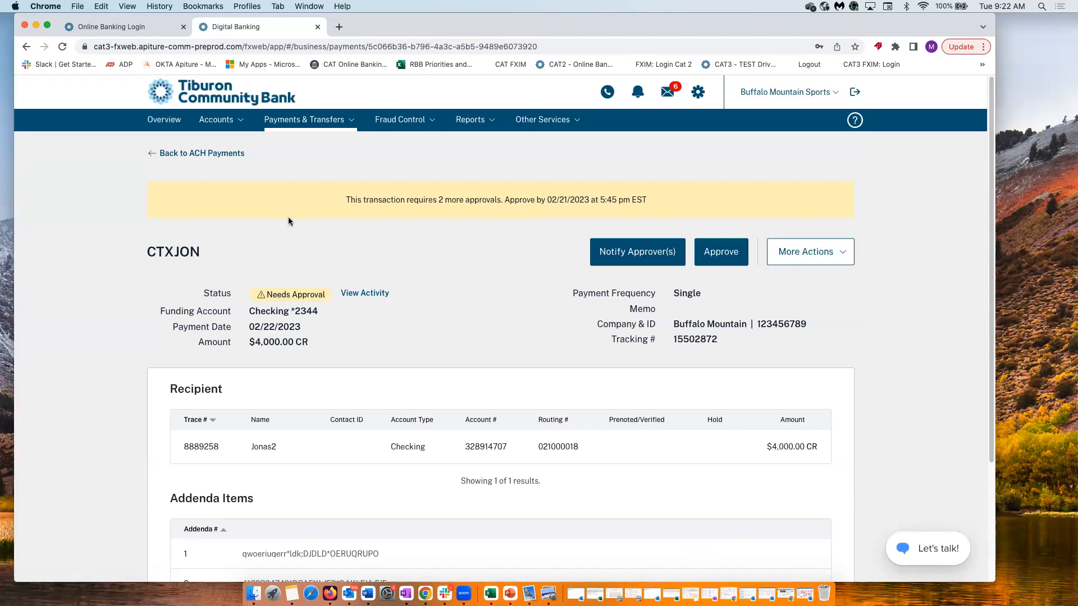
{"action": "scroll", "coordinate": [429, 410], "scroll_direction": "down", "scroll_amount": 3}
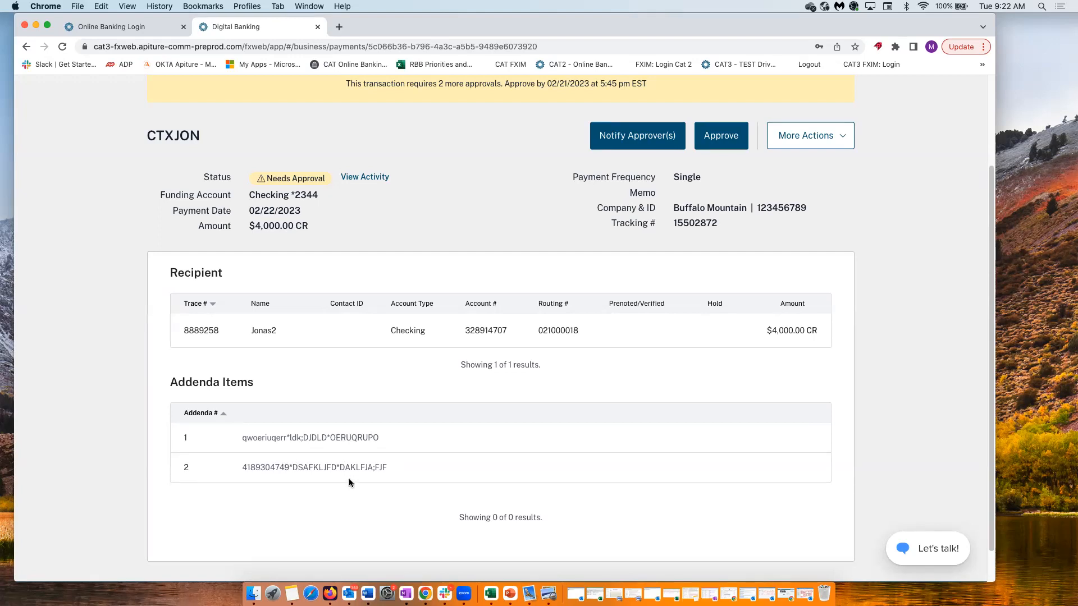
{"action": "scroll", "coordinate": [585, 405], "scroll_direction": "up", "scroll_amount": 4}
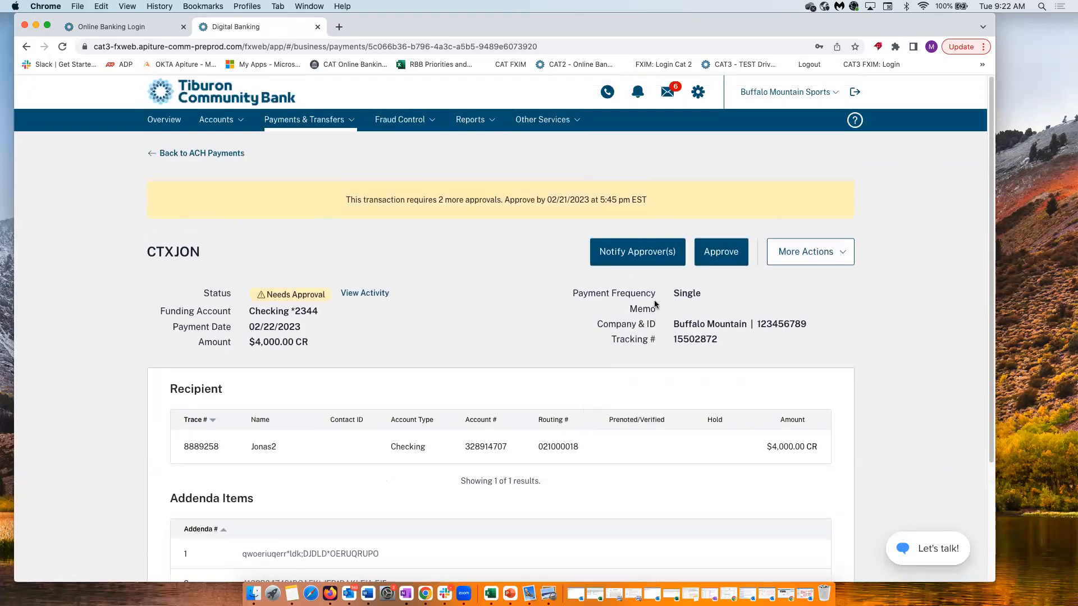